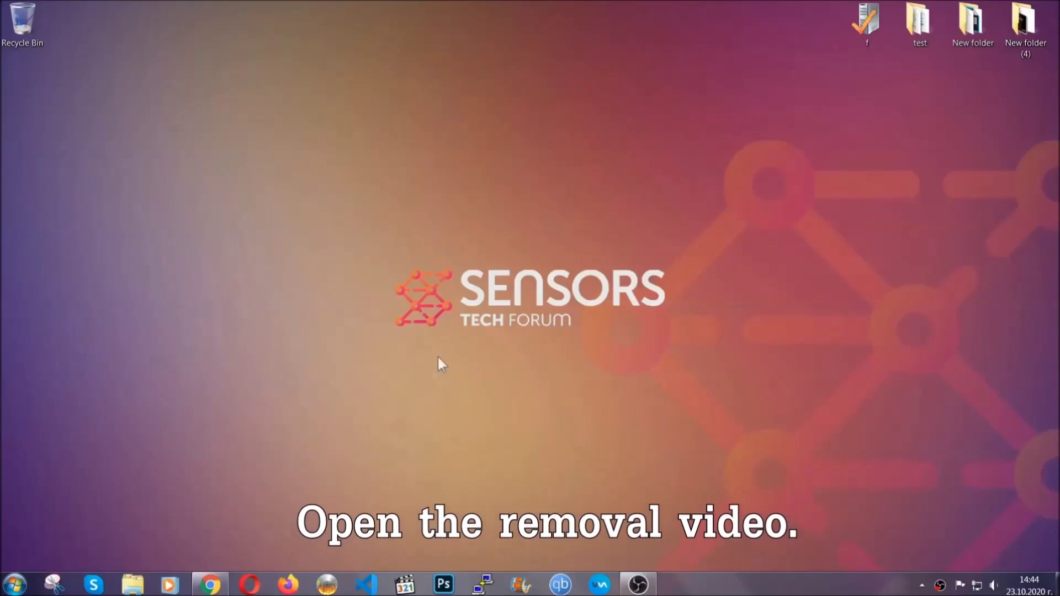
Follow the video description's sensorstechforum link and launch the downloaded SpyHunter-Installer.exe.
click(211, 586)
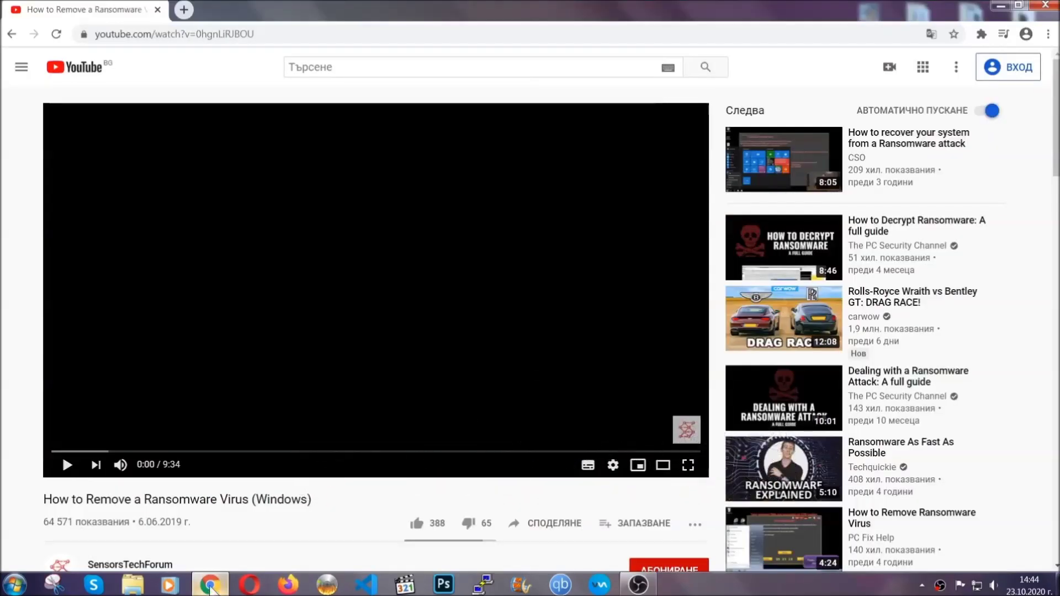
scroll(194, 448, down, 3)
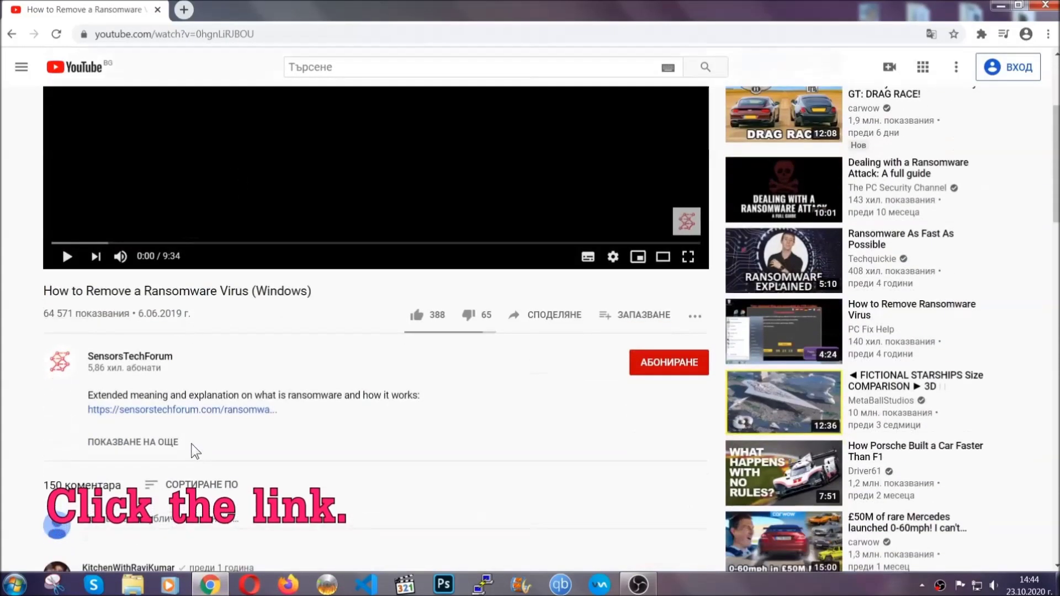
click(211, 412)
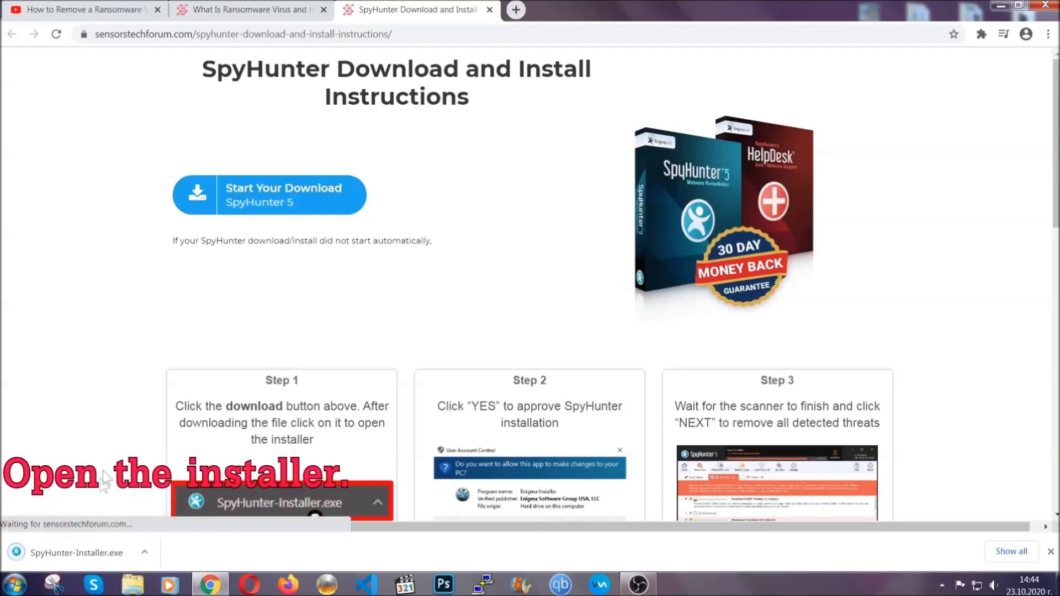
click(75, 551)
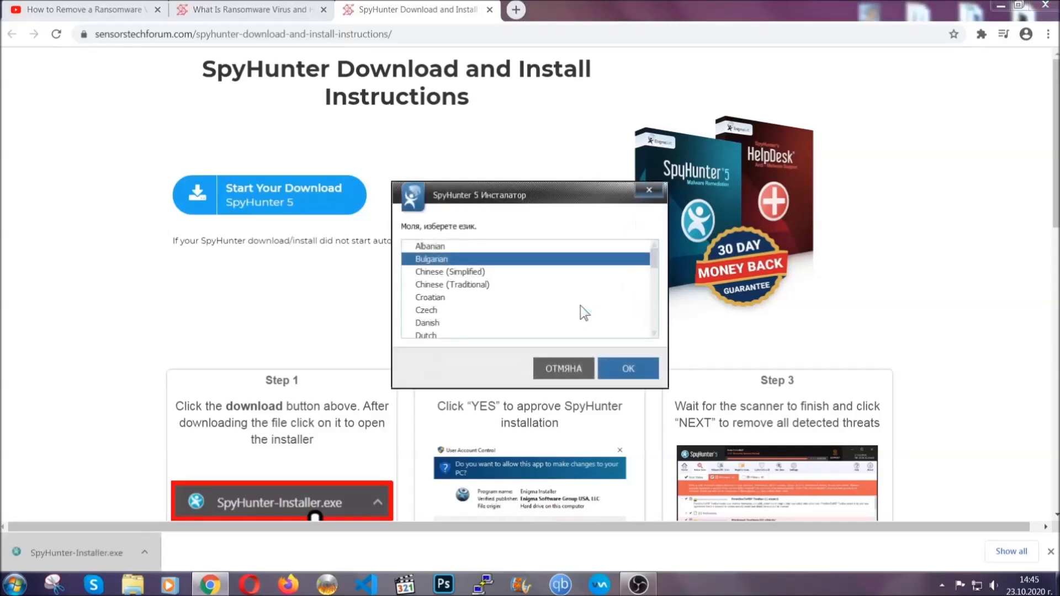
Install SpyHunter 5 in English, accepting the EULA, and finish the setup.
scroll(552, 309, down, 2)
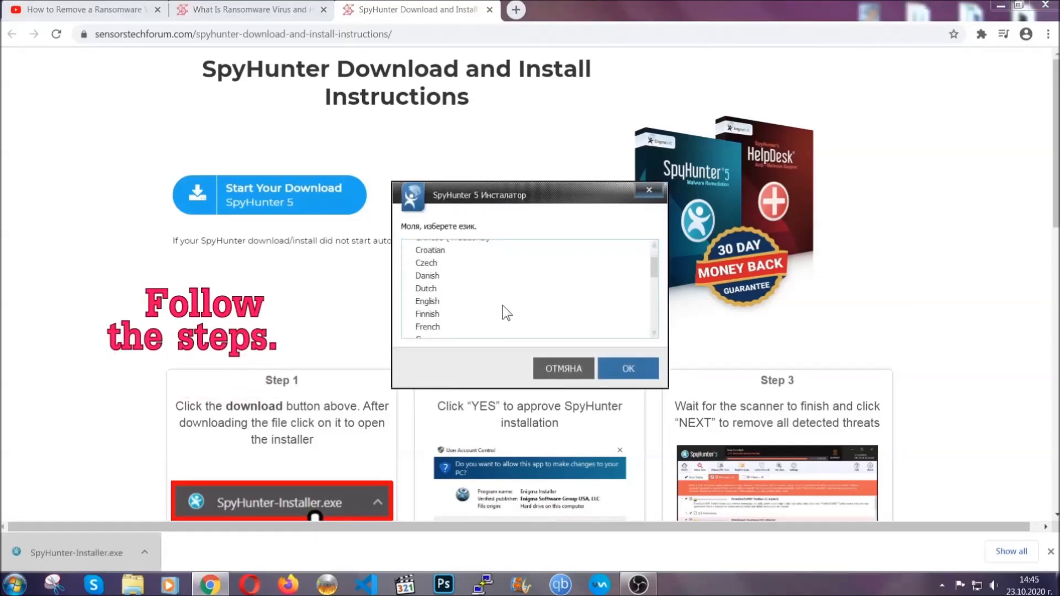
click(500, 303)
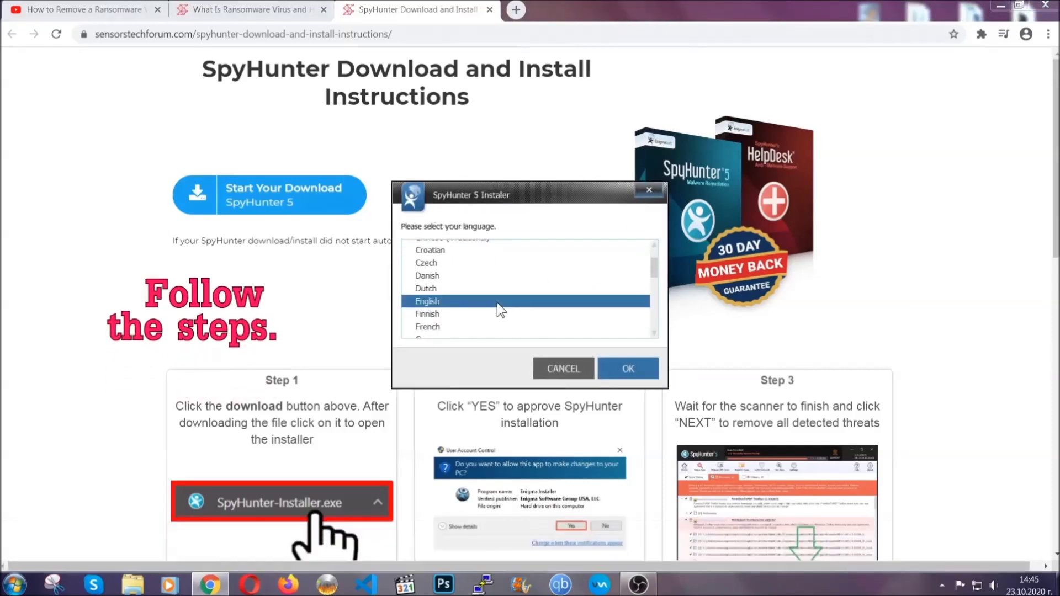
click(621, 367)
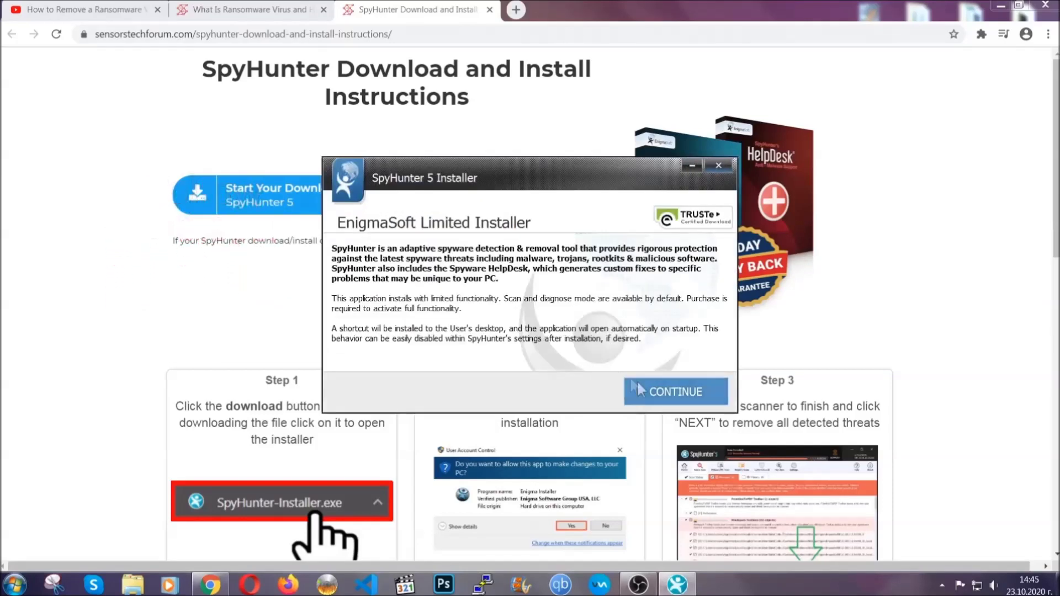
click(637, 382)
click(608, 358)
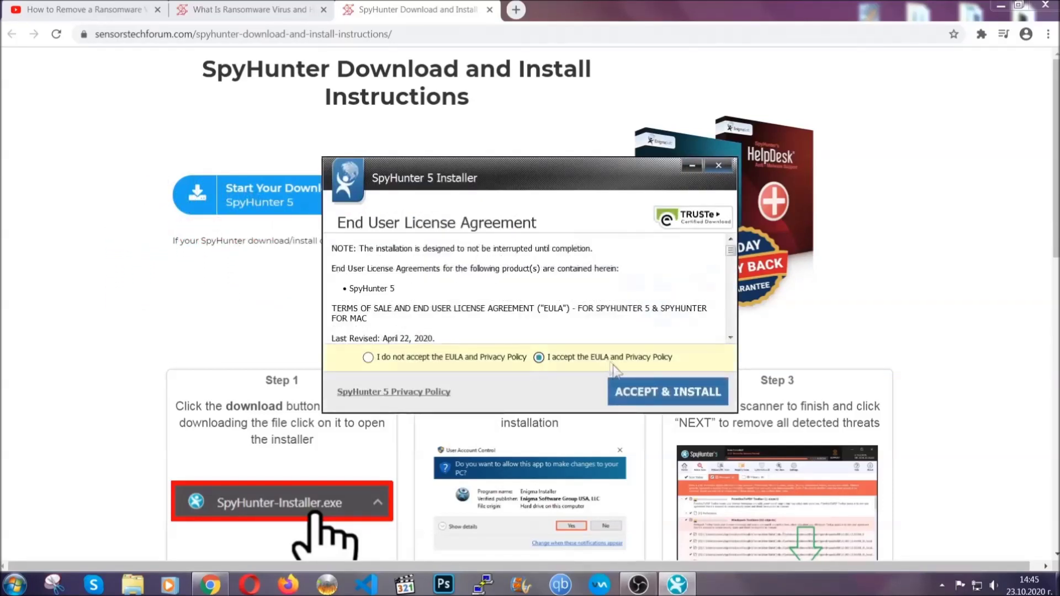
click(633, 393)
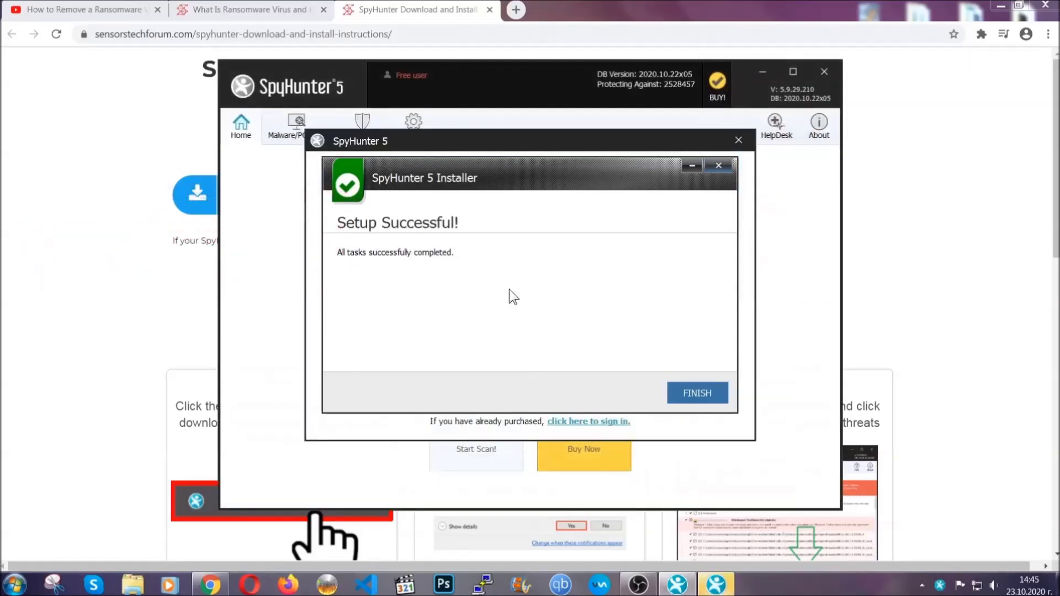
click(678, 395)
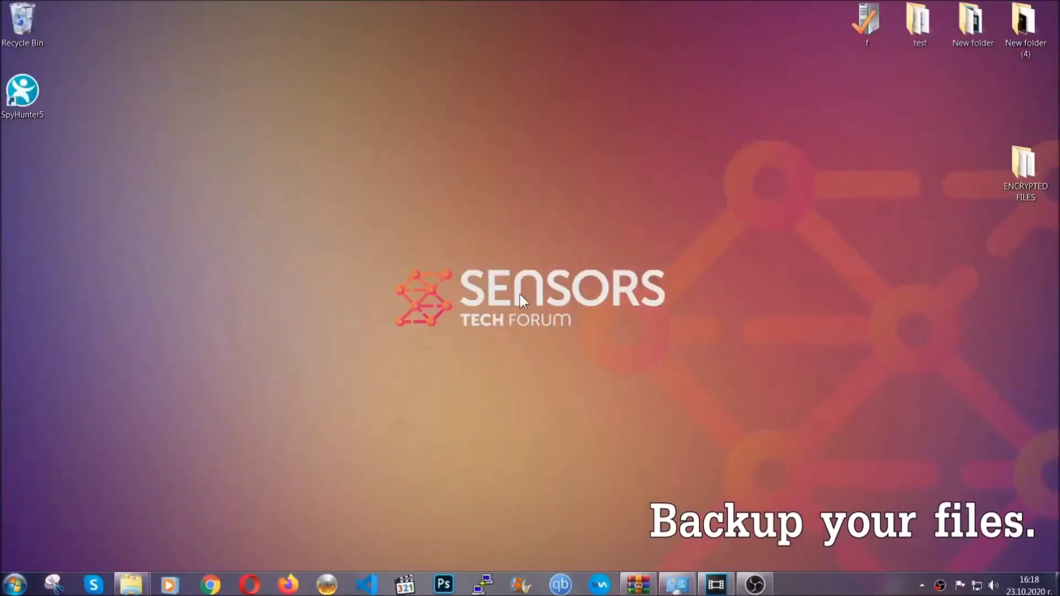
Copy all six .efji files from the ENCRYPTED FILES folder.
double_click(1018, 170)
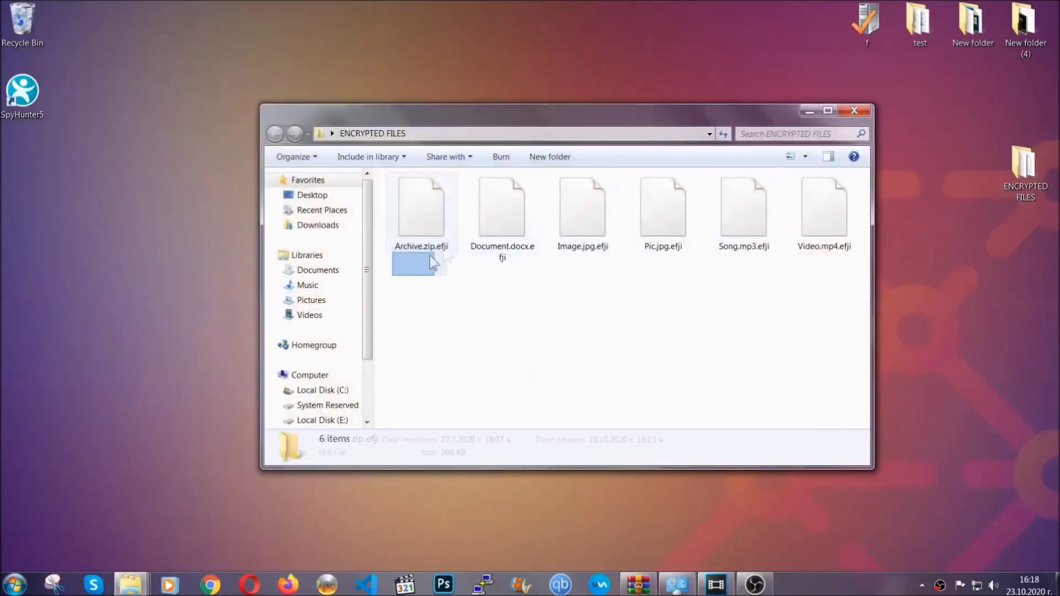
drag(429, 255, 829, 196)
right_click(830, 197)
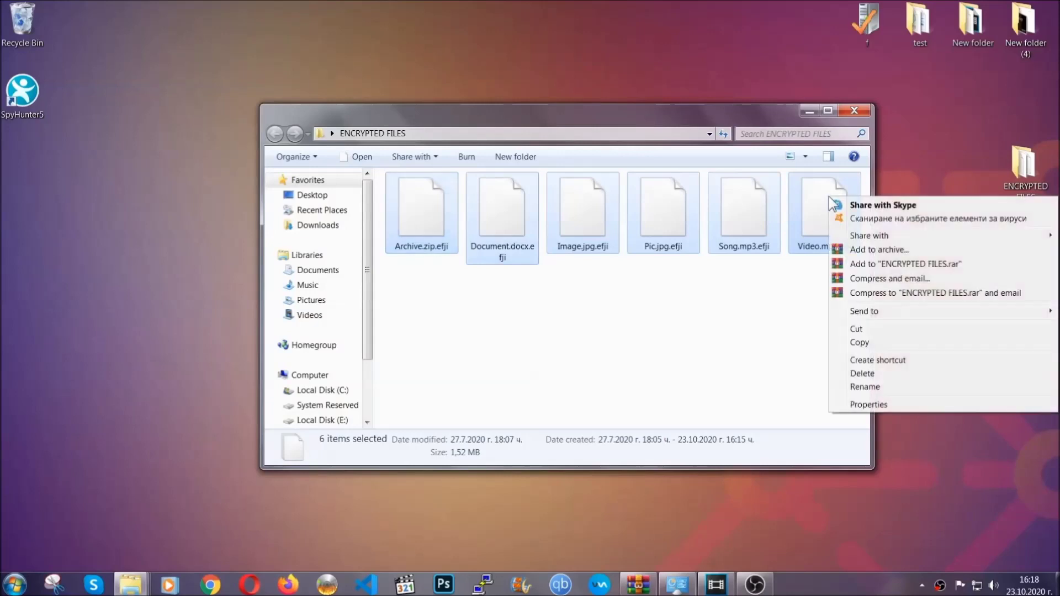
click(859, 343)
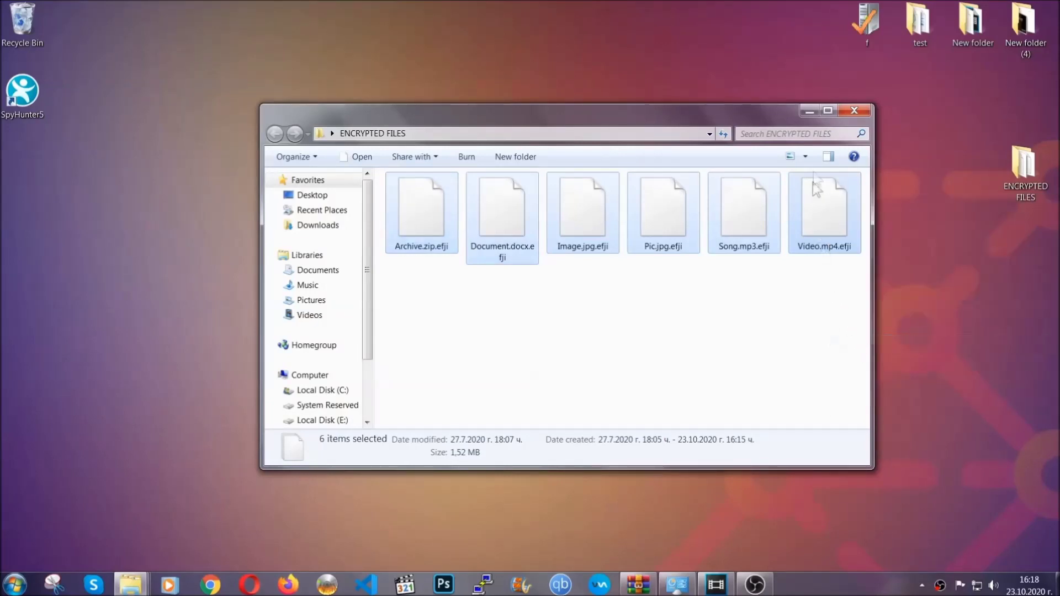
Paste the six copied files onto FLASH DRIVE (H:) and close the drive window.
click(811, 110)
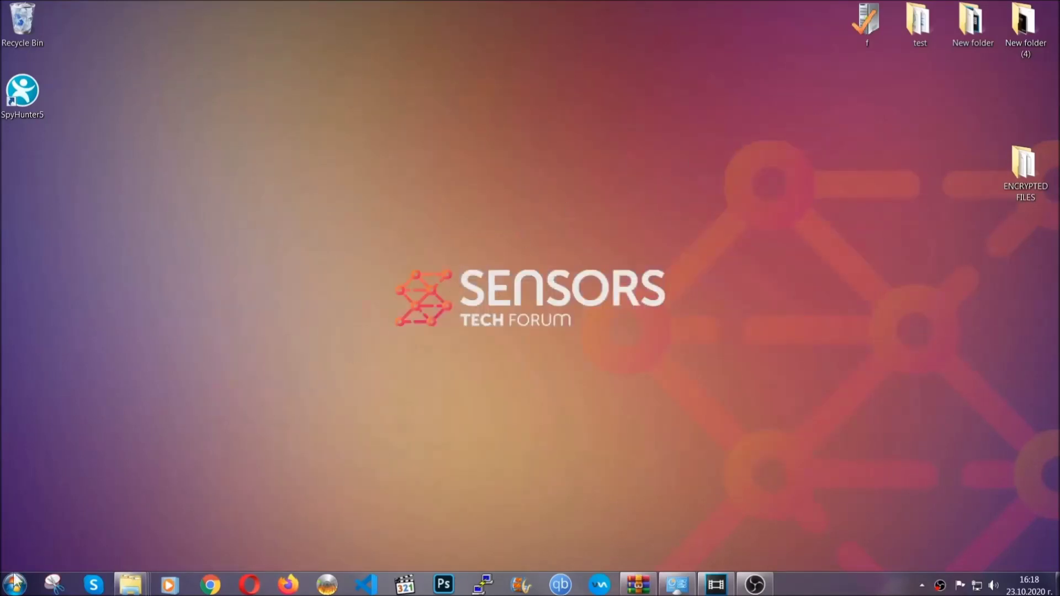
click(14, 583)
click(201, 412)
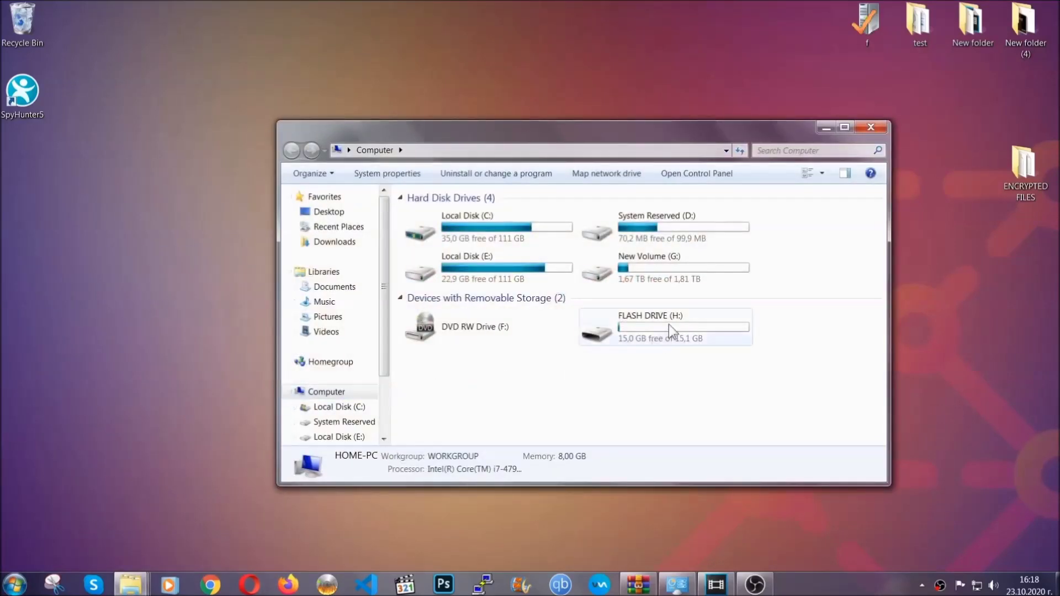
double_click(668, 324)
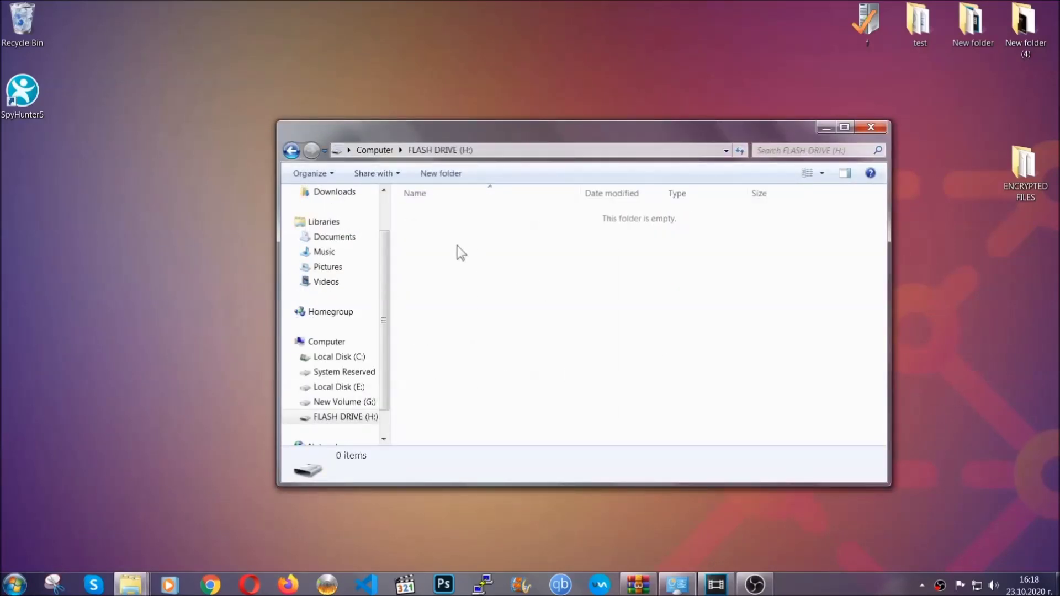
right_click(457, 246)
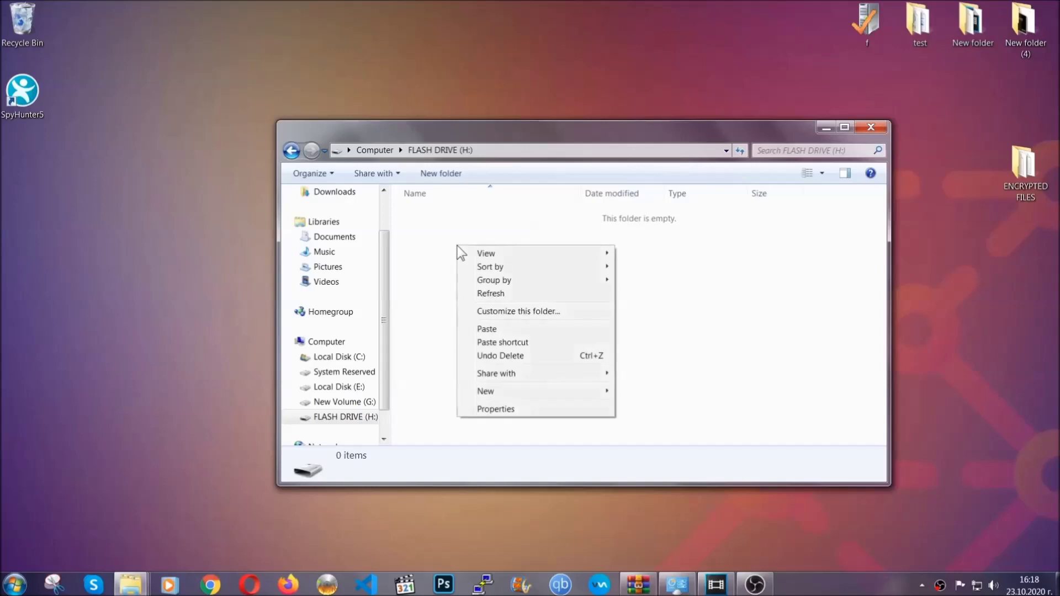
click(483, 329)
click(483, 331)
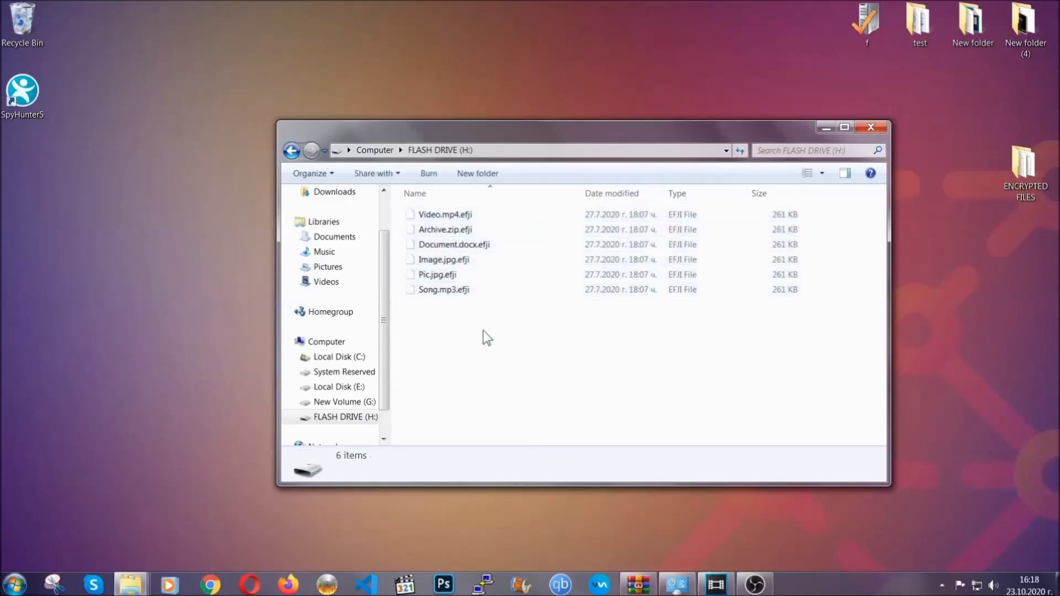
click(871, 127)
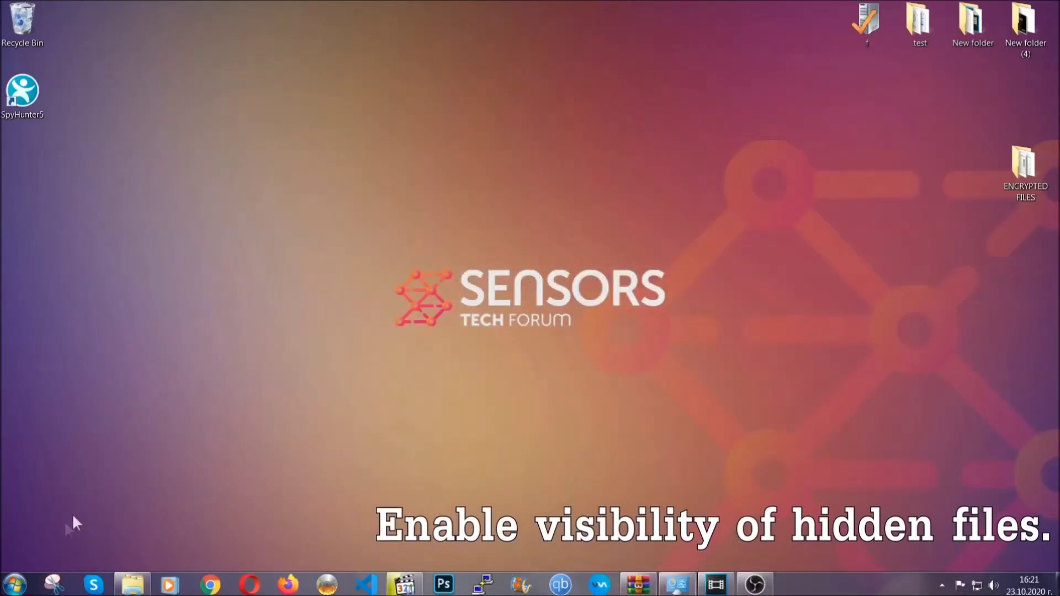
Search 'show hidden files and folders' and enable Show hidden files, folders, and drives.
click(15, 584)
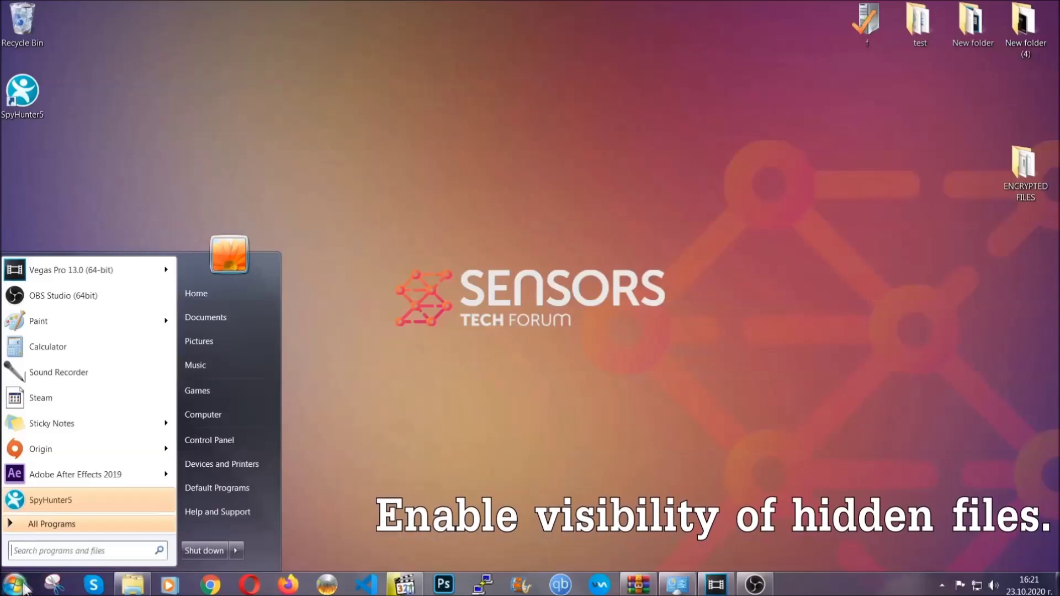
click(45, 547)
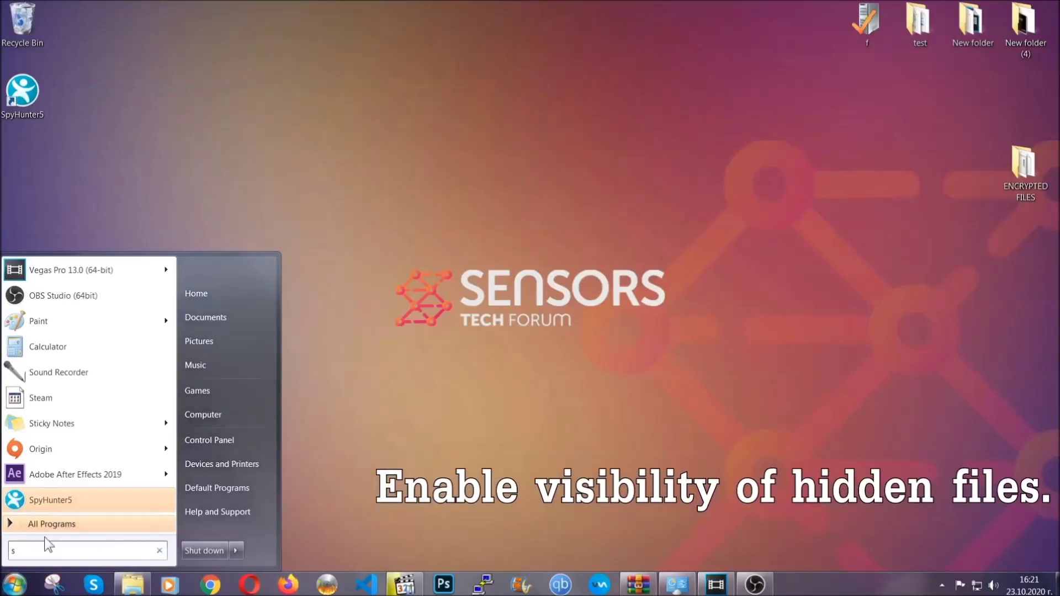
text(showh)
key(BackSpace)
text(hidden f)
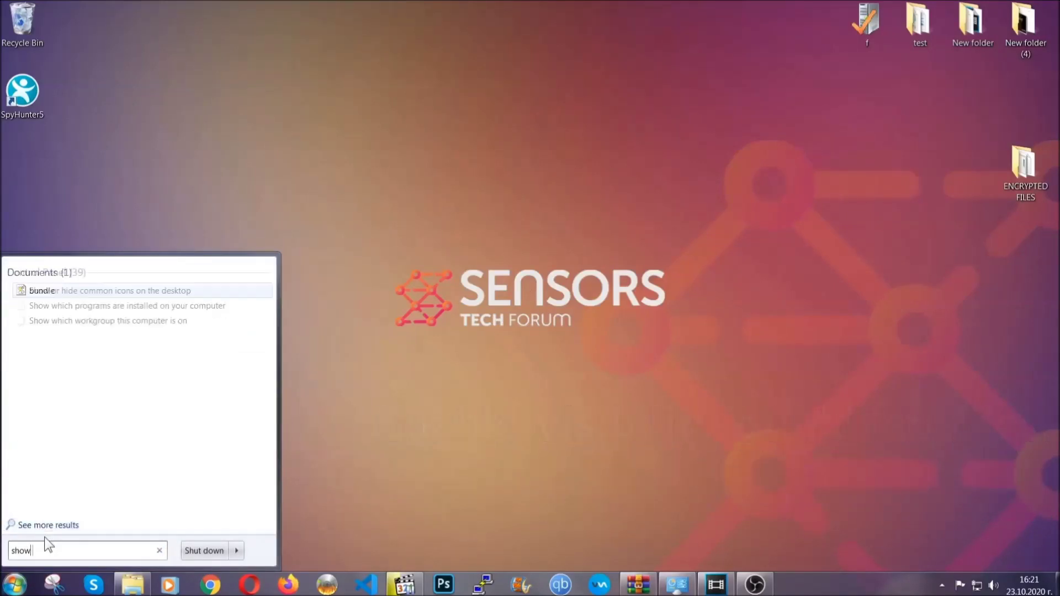
text(iles and folders)
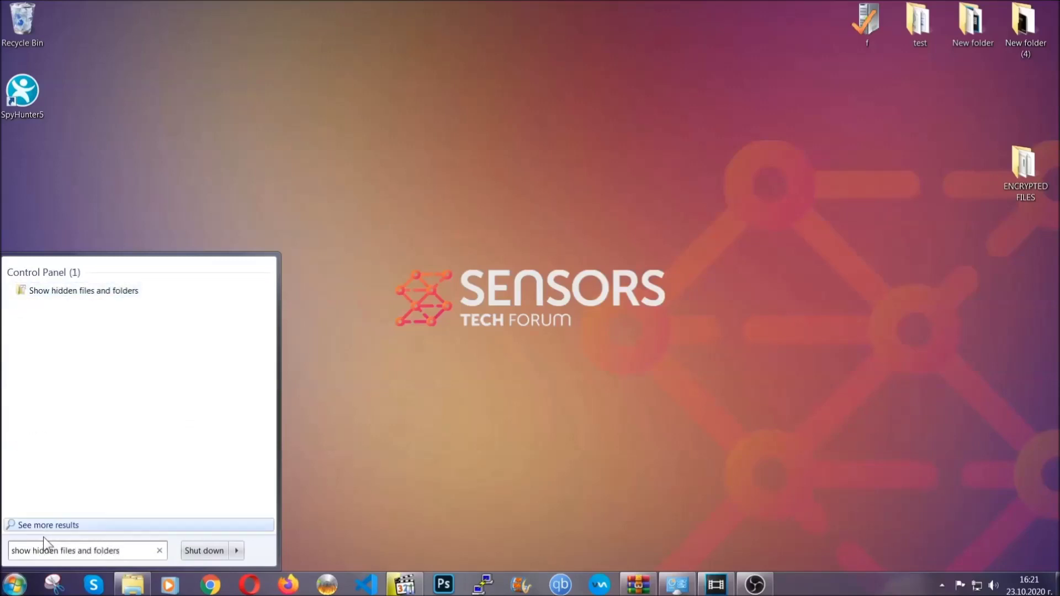
click(125, 292)
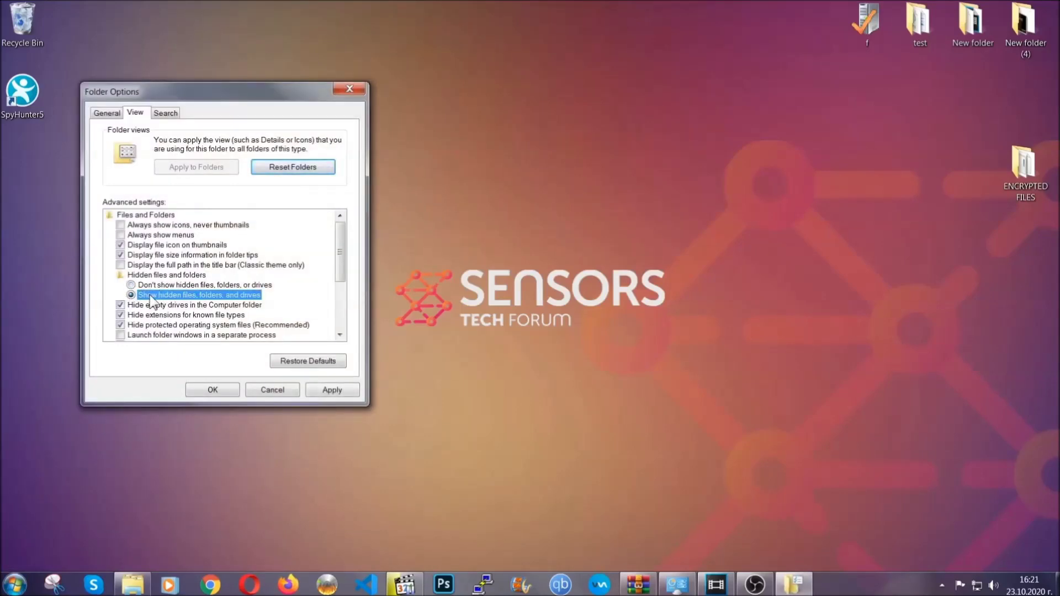
click(328, 394)
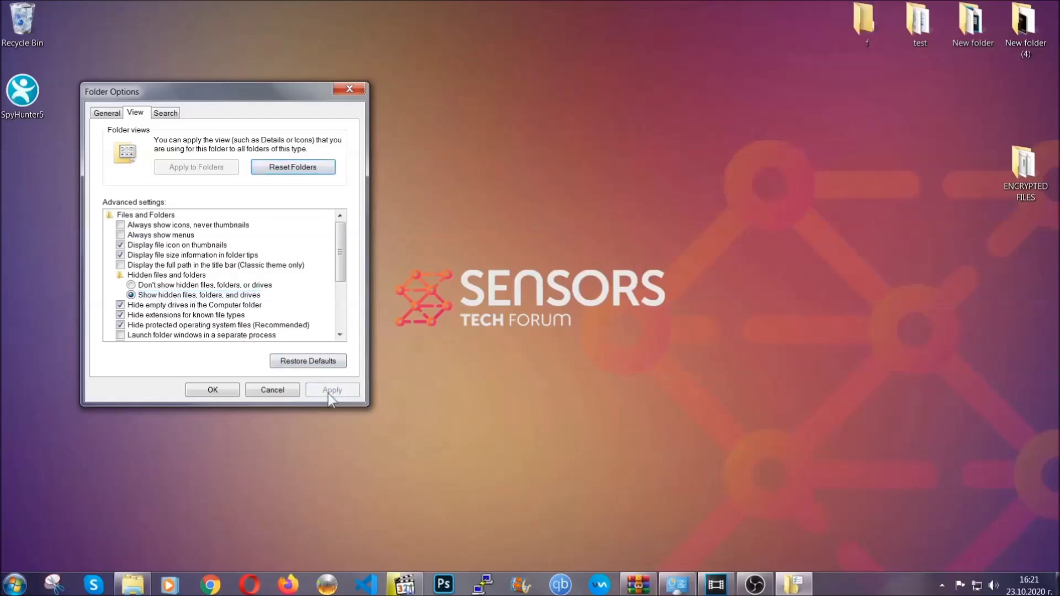
click(212, 390)
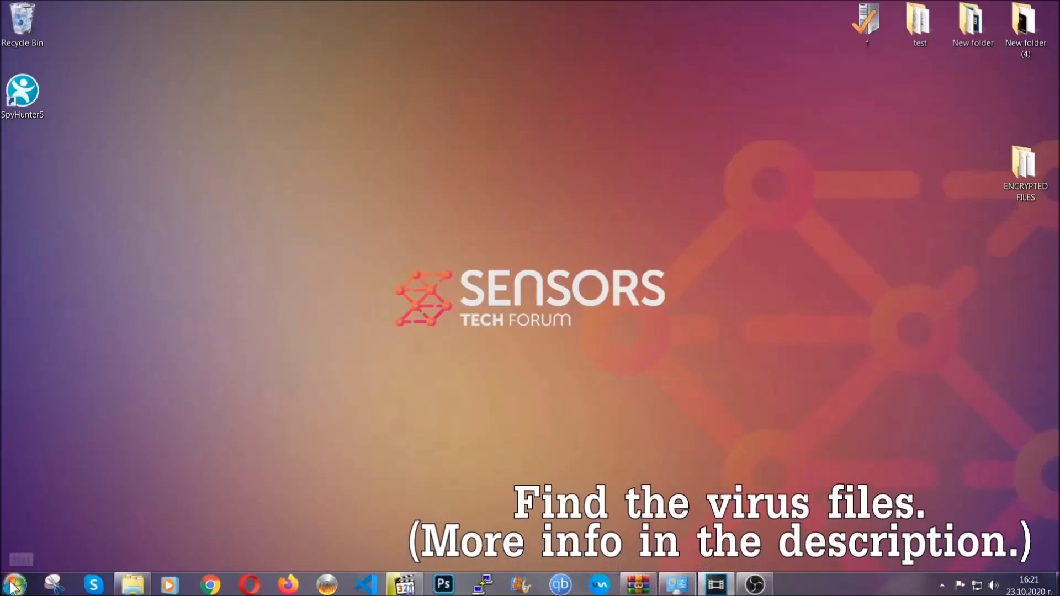
Search the whole Computer for 'fileextension:exe Example Vir'.
key(super)
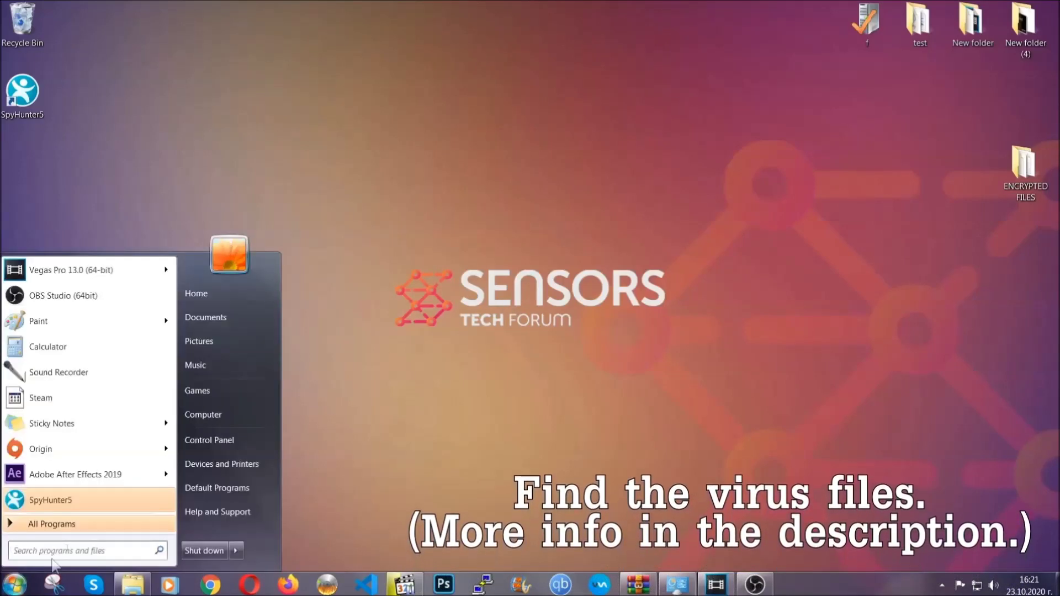
click(217, 413)
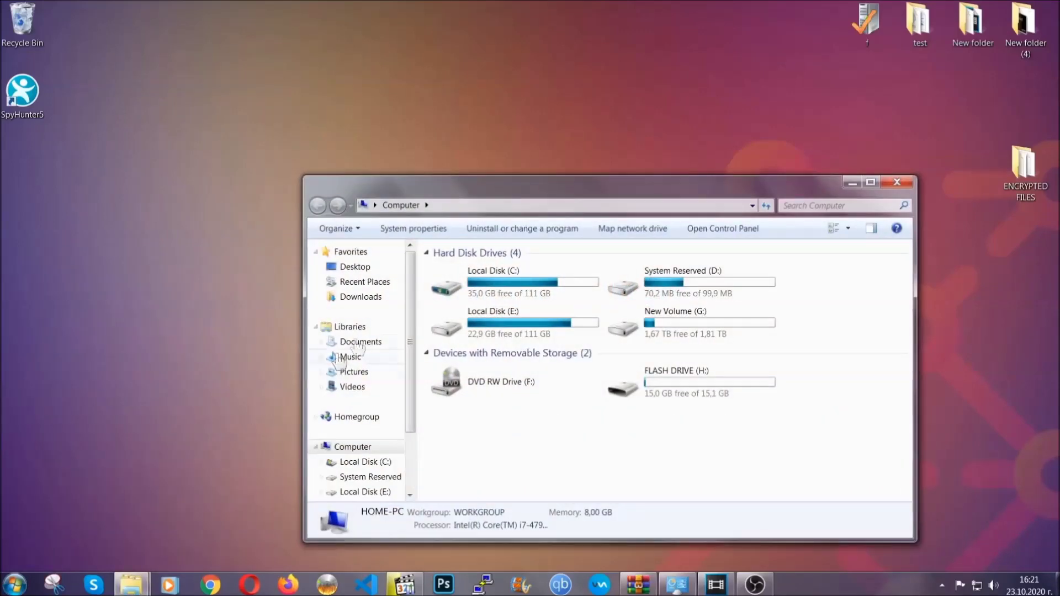
drag(576, 194, 506, 148)
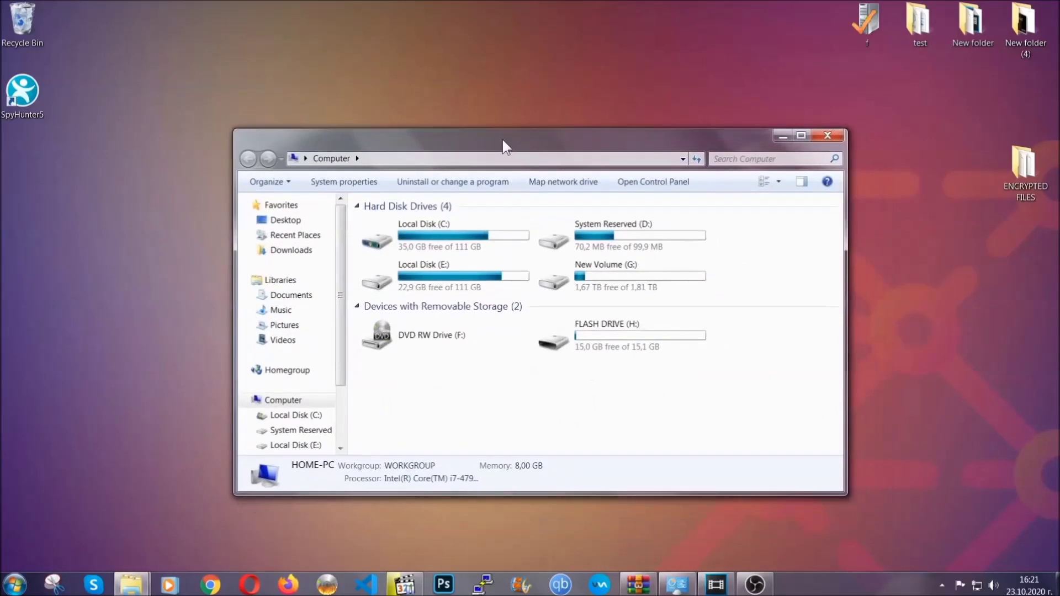
click(721, 159)
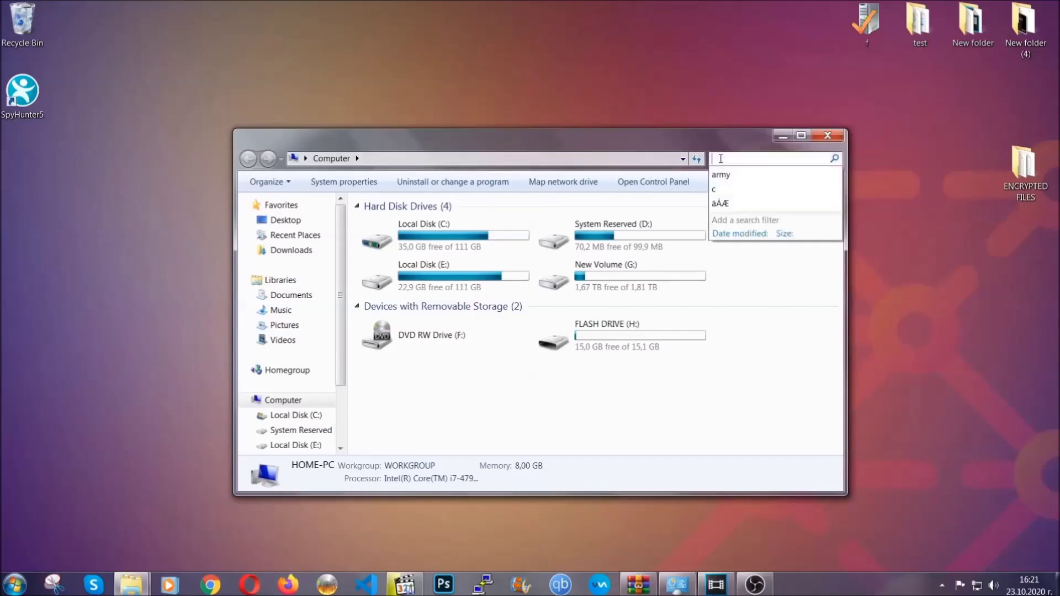
text(file)
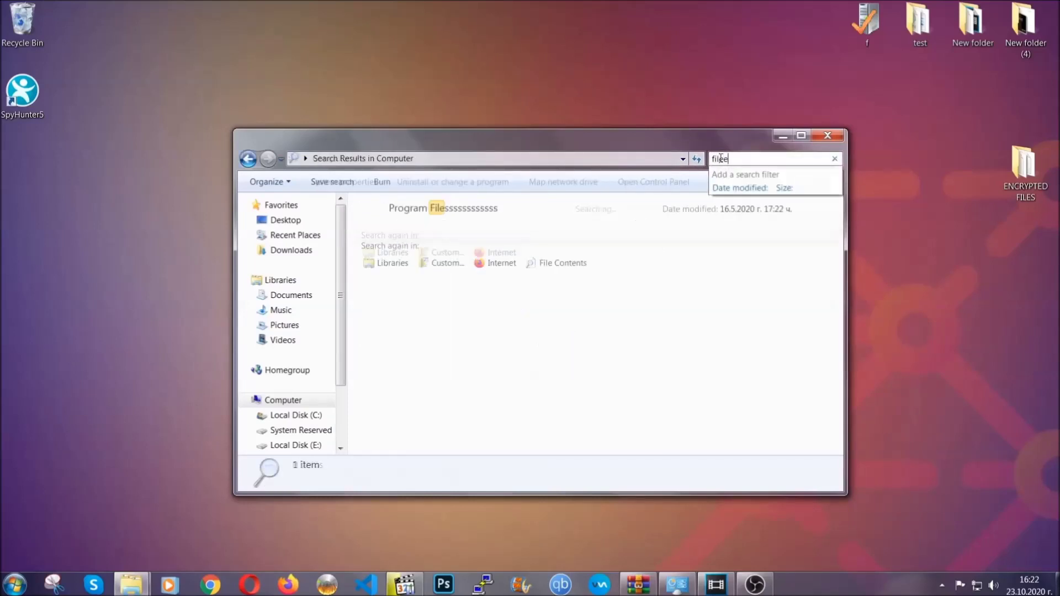
text(extension:exe )
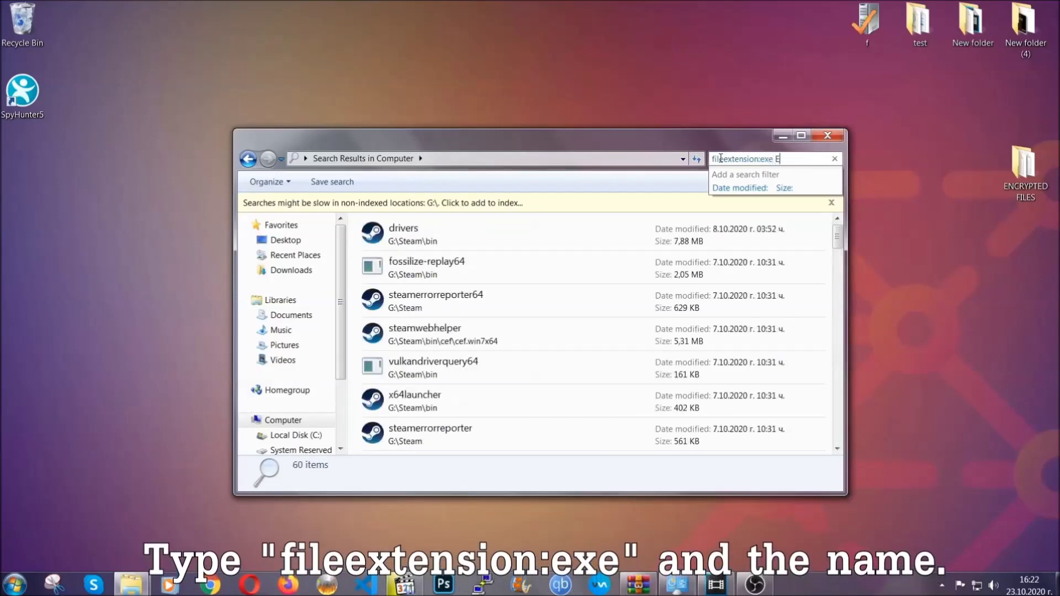
text(Example Virus Name)
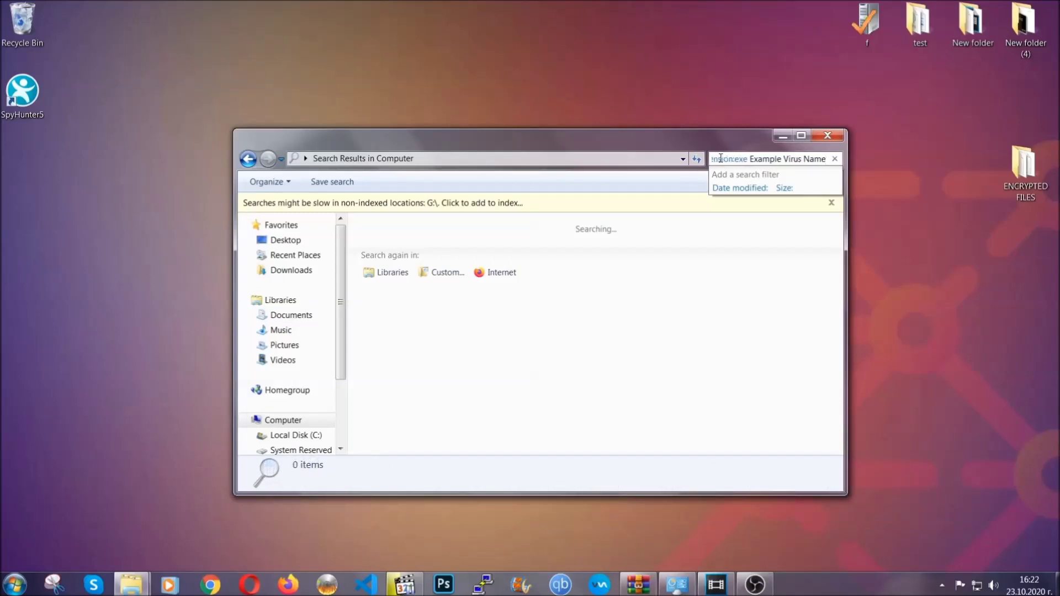
key(Return)
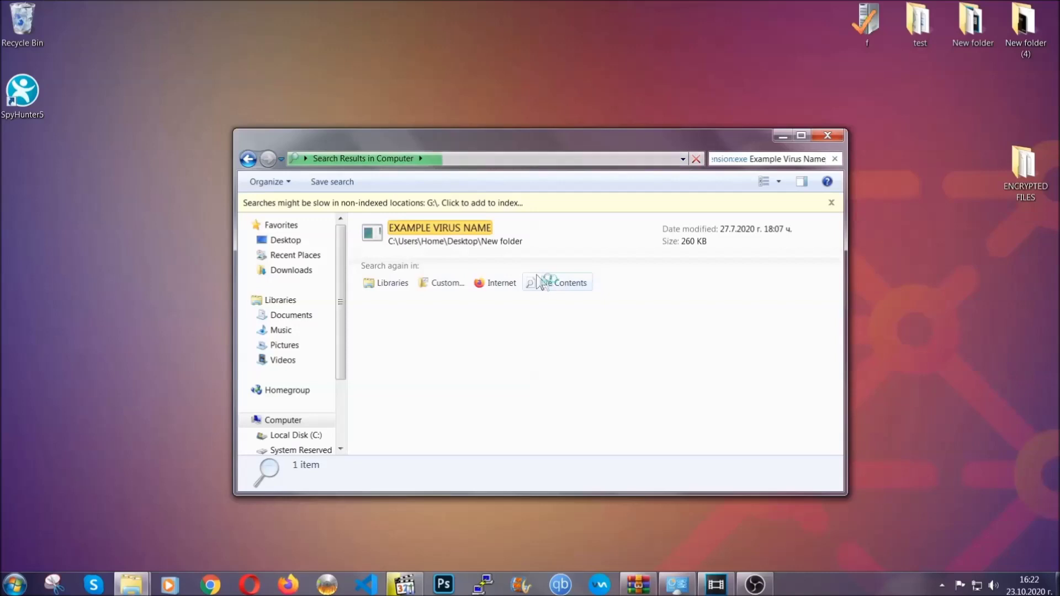
Delete the found EXAMPLE VIRUS NAME file to the Recycle Bin and close the window.
click(464, 226)
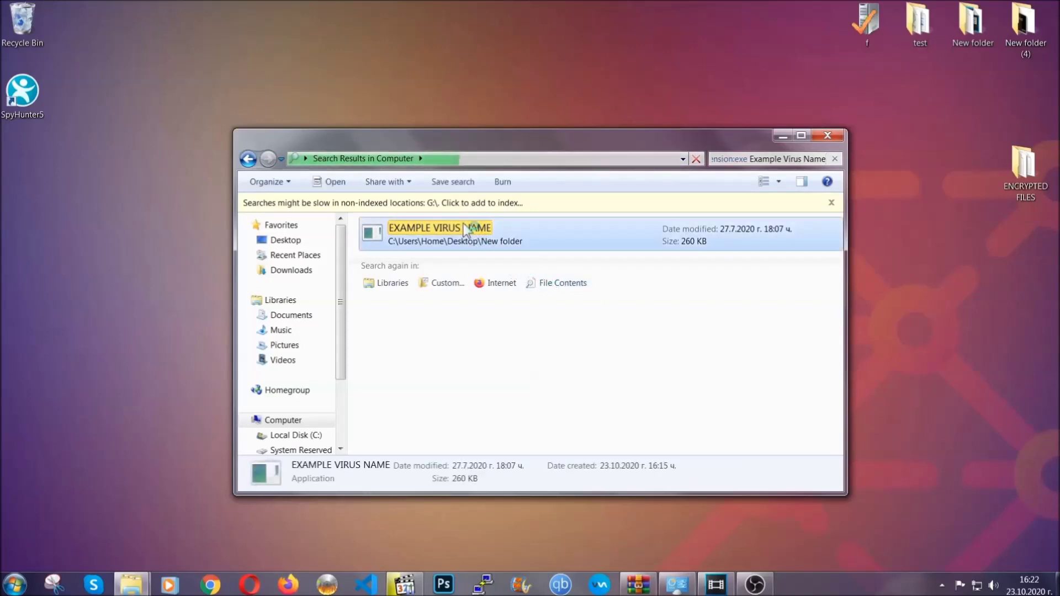
right_click(466, 232)
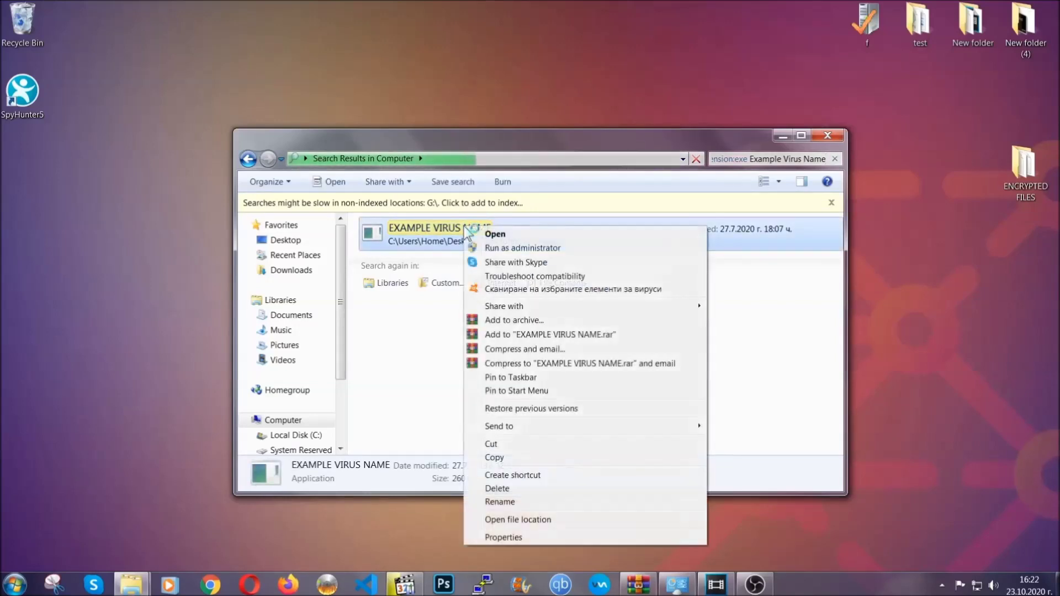
click(511, 489)
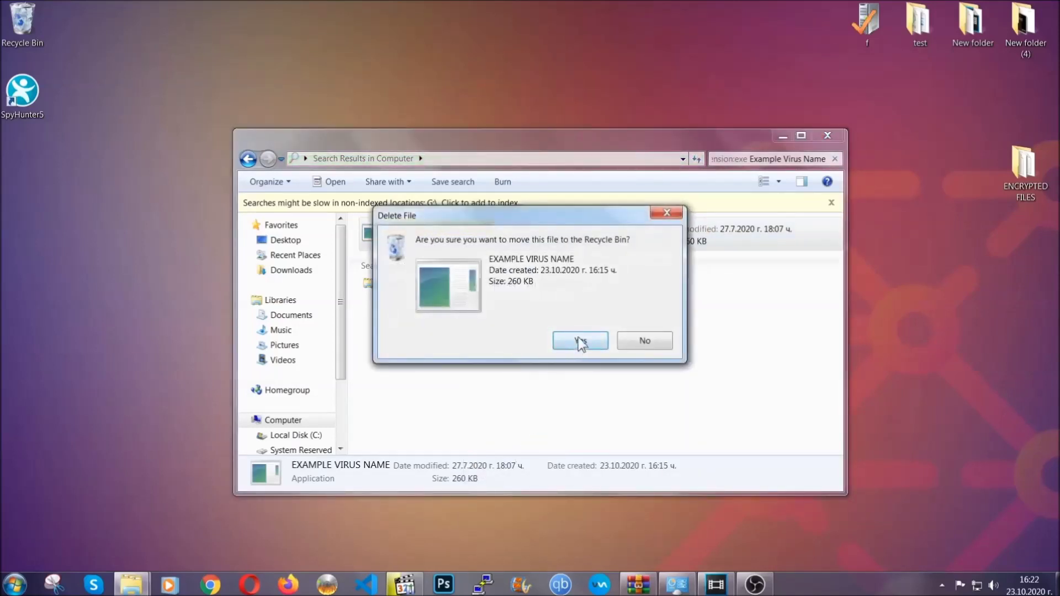
click(579, 342)
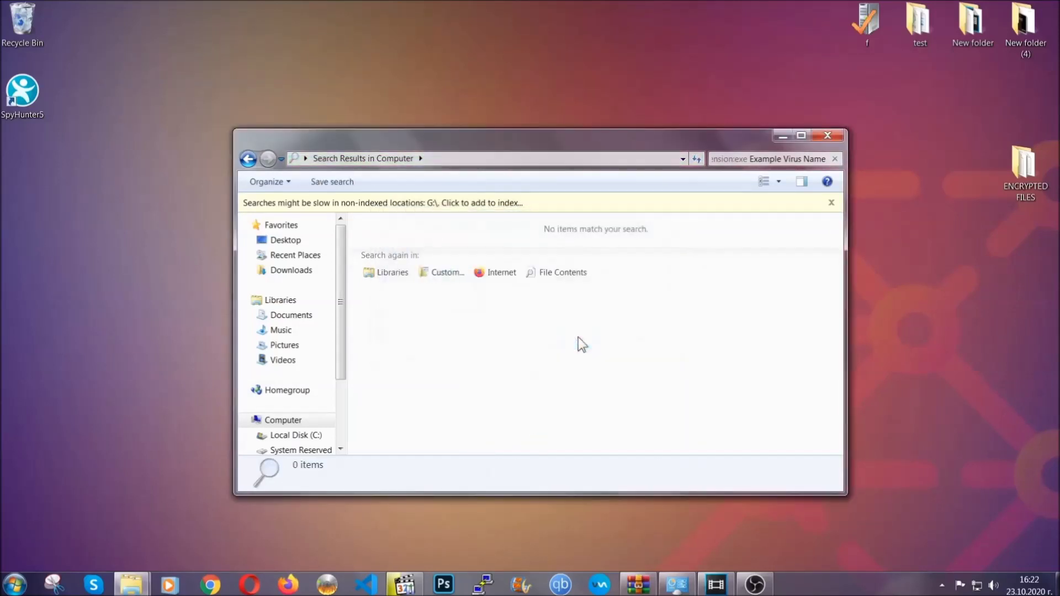
click(828, 135)
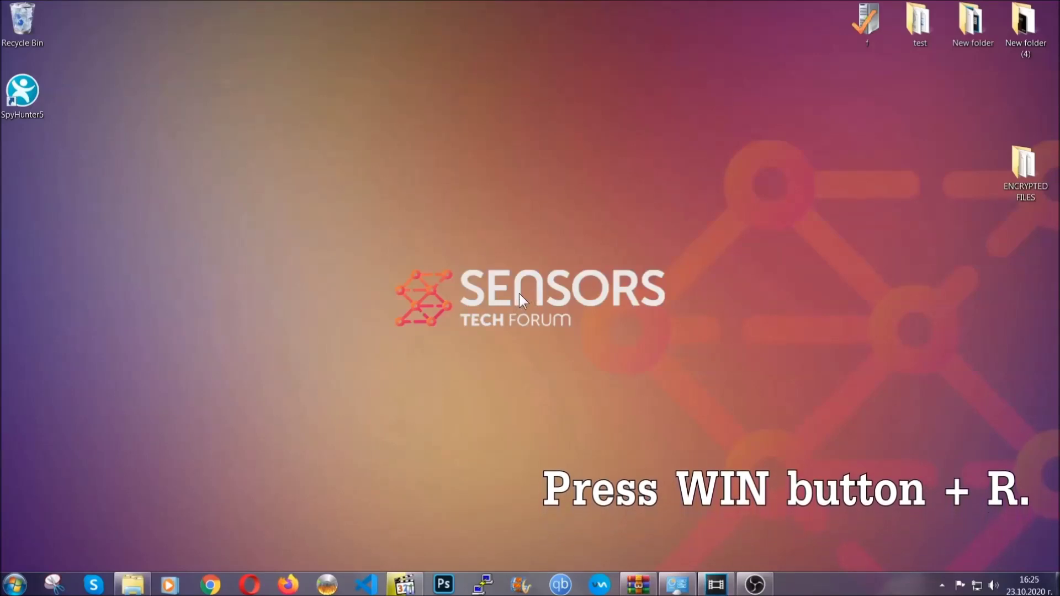
Run REGEDIT from the Win+R dialog, replacing the default 'cmd' text.
key(super+r)
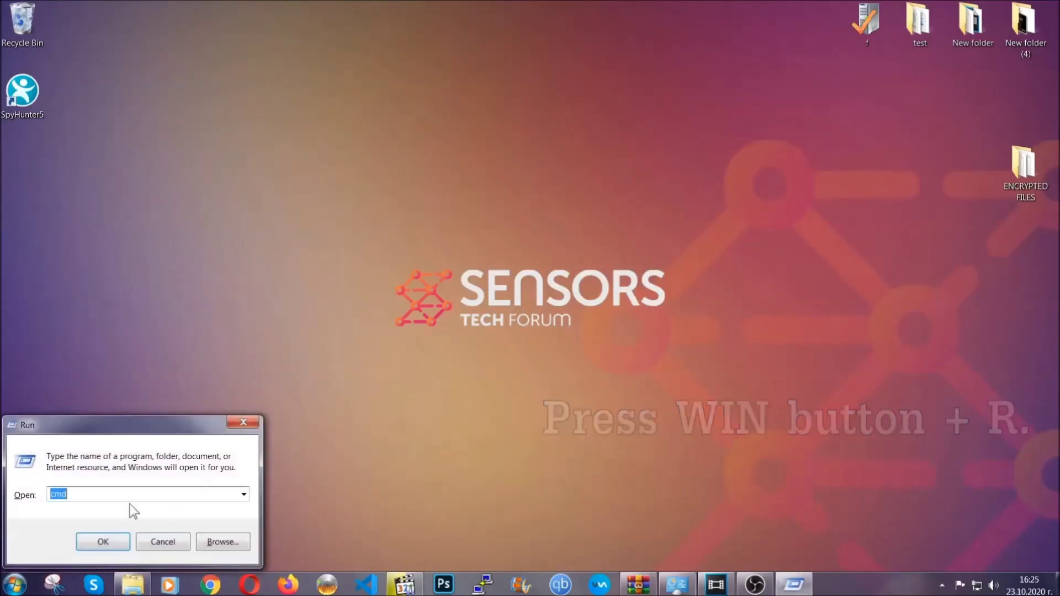
click(108, 499)
double_click(100, 502)
text(REGEDIT)
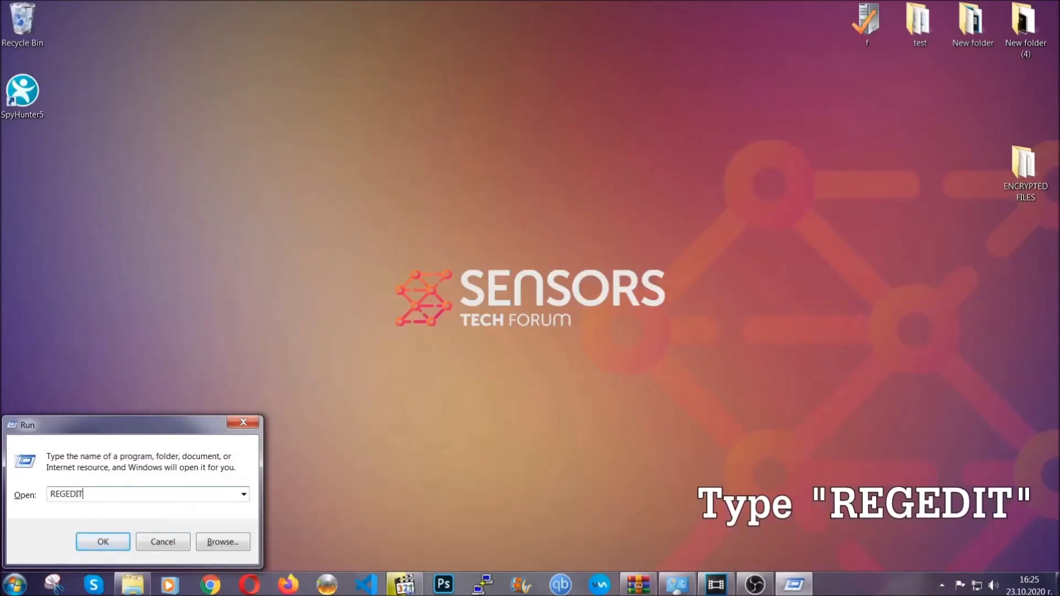
click(92, 540)
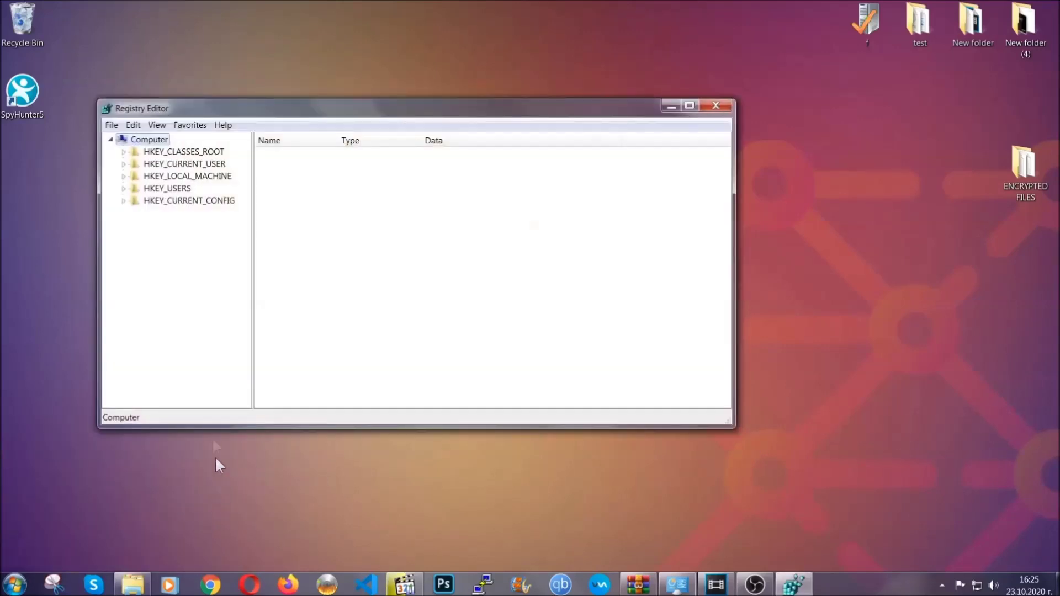
Export the whole registry to the desktop as BACKUP.reg.
click(112, 126)
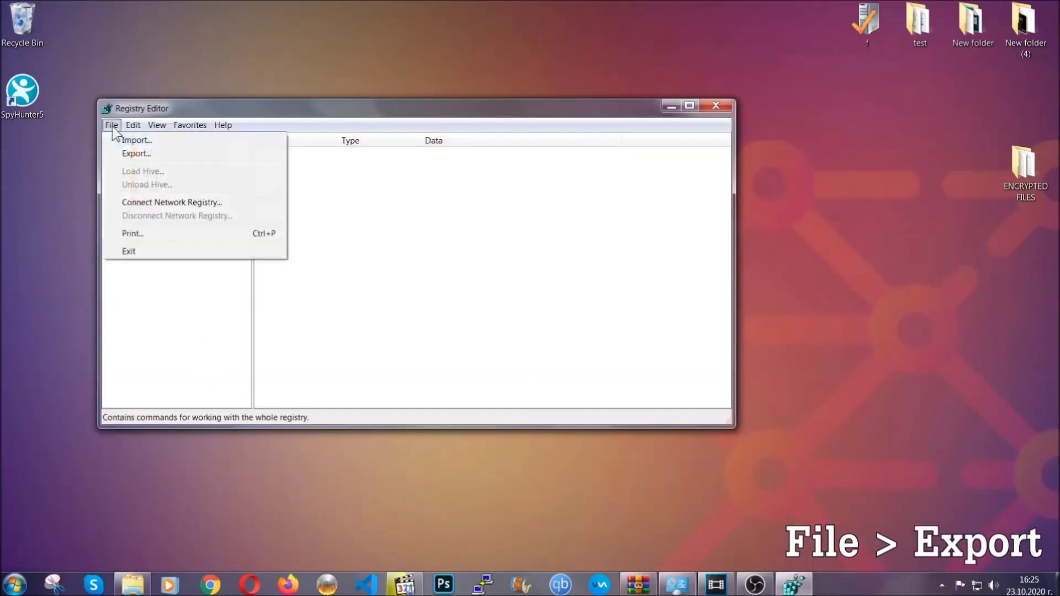
click(137, 152)
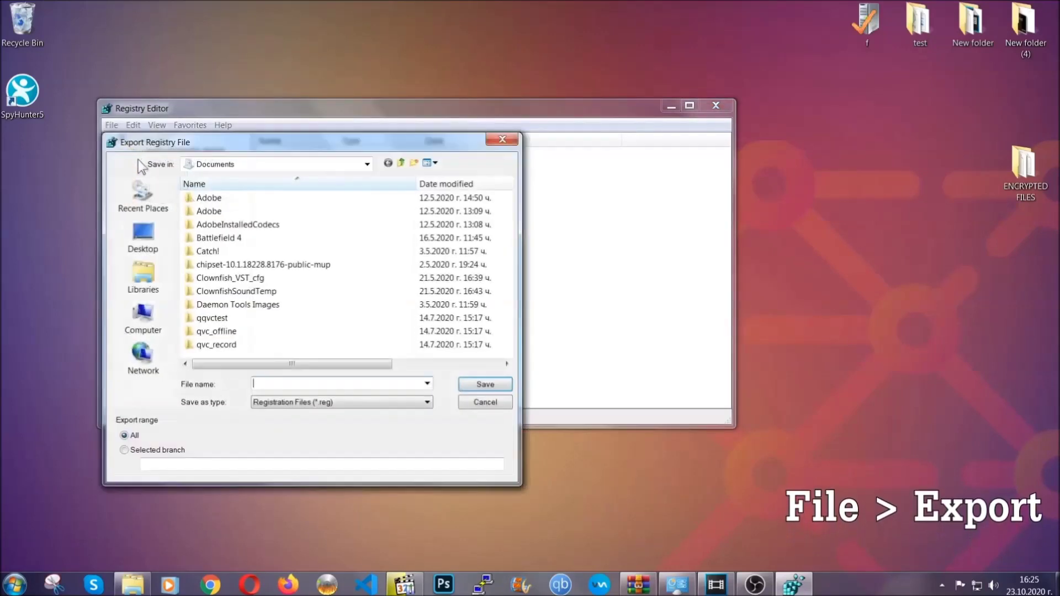
click(139, 236)
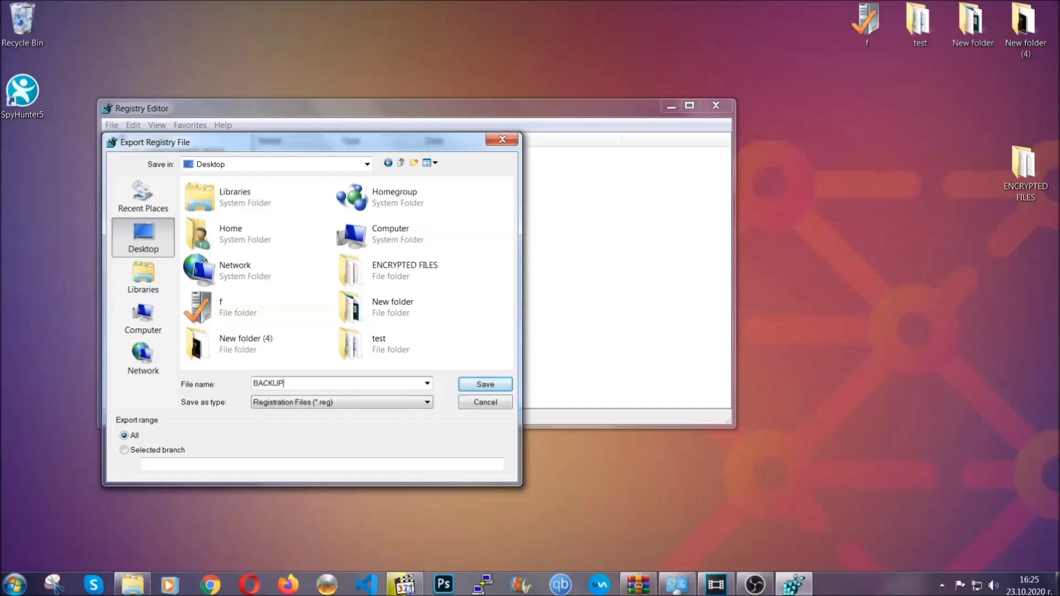
click(478, 386)
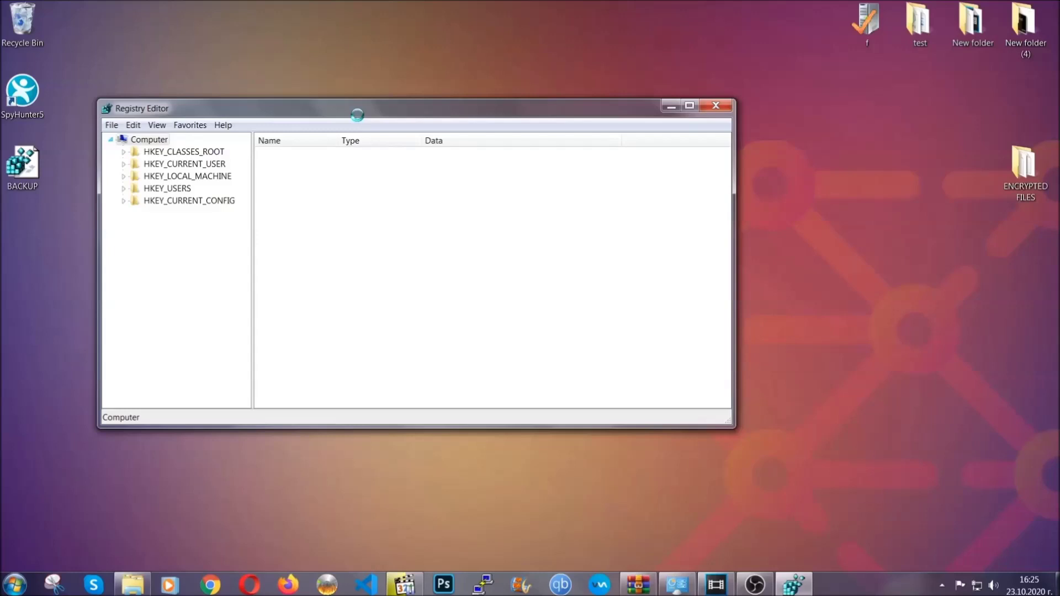
drag(357, 116, 462, 149)
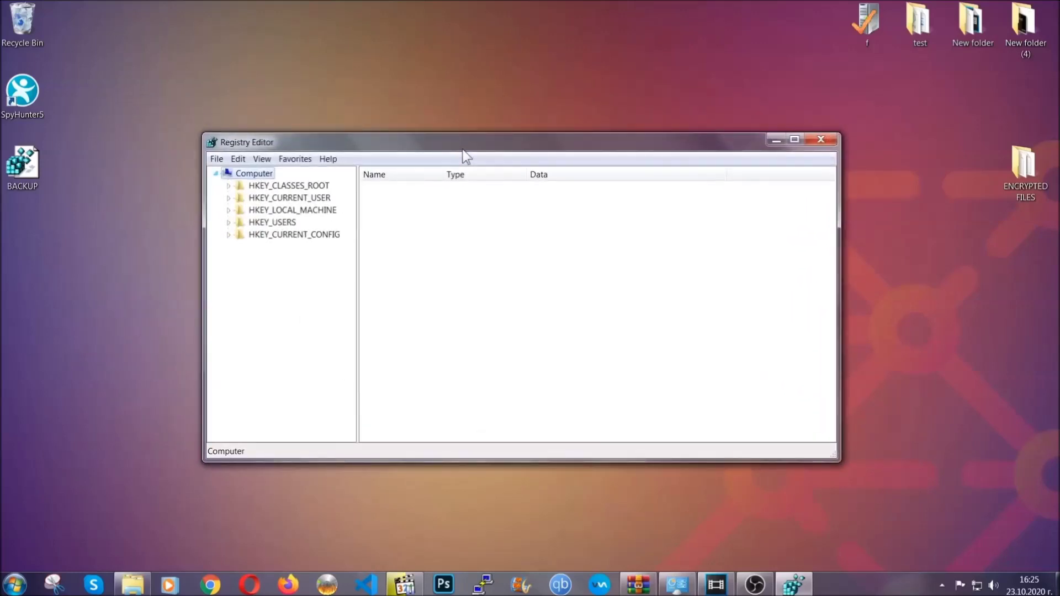
click(217, 159)
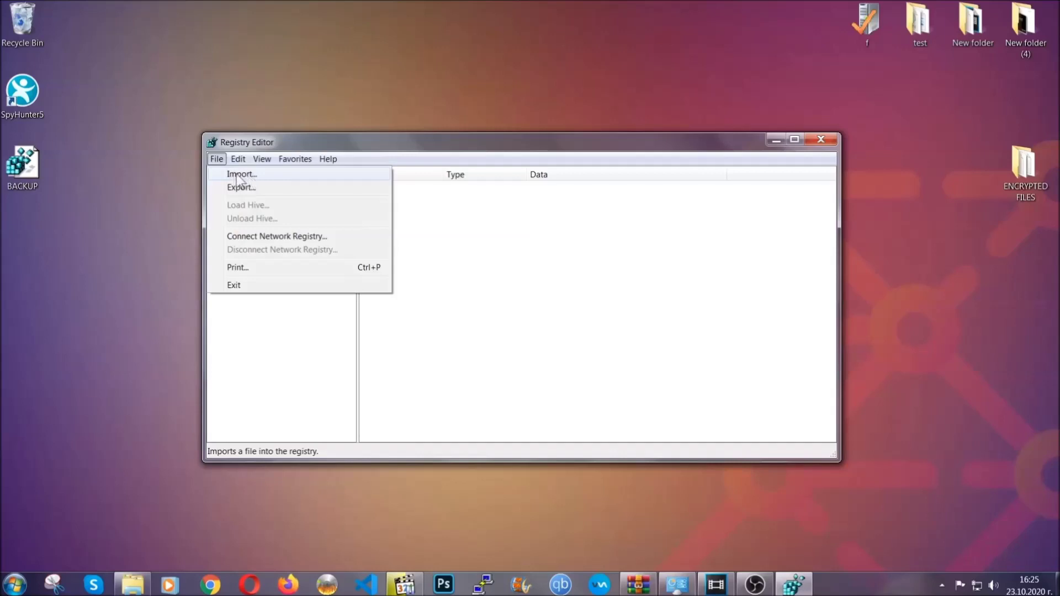
click(217, 160)
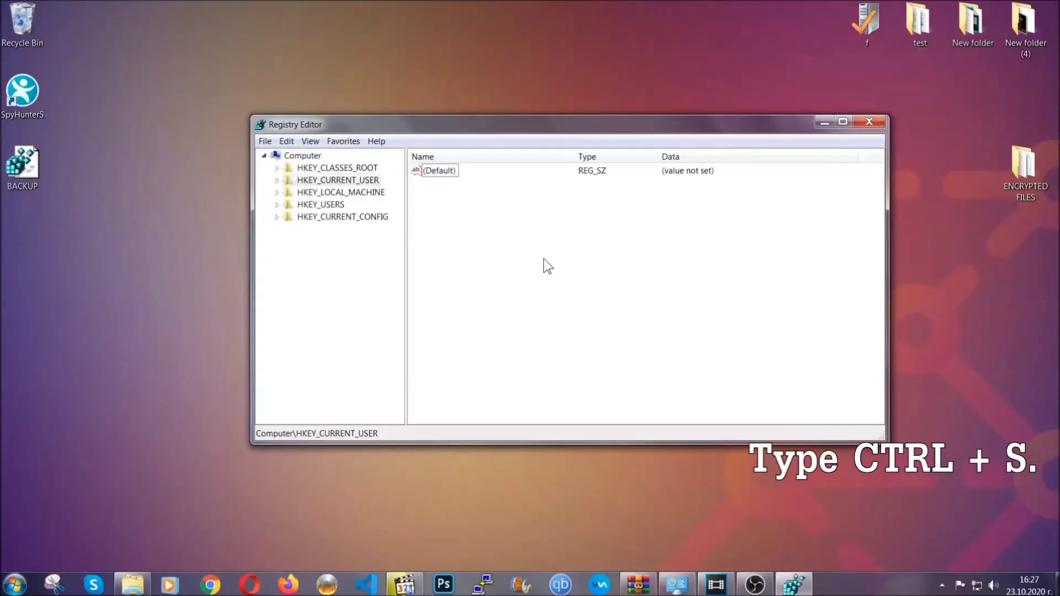
Find 'RunOnce', then select the HKEY_CURRENT_USER CurrentVersion\Run key to list its values.
key(ctrl+f)
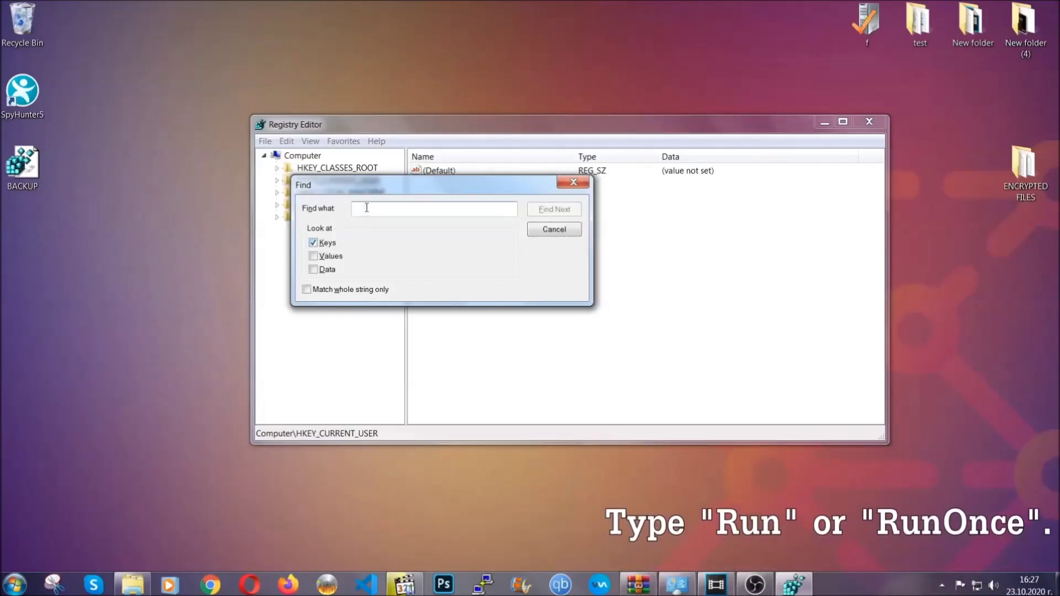
text(RunO)
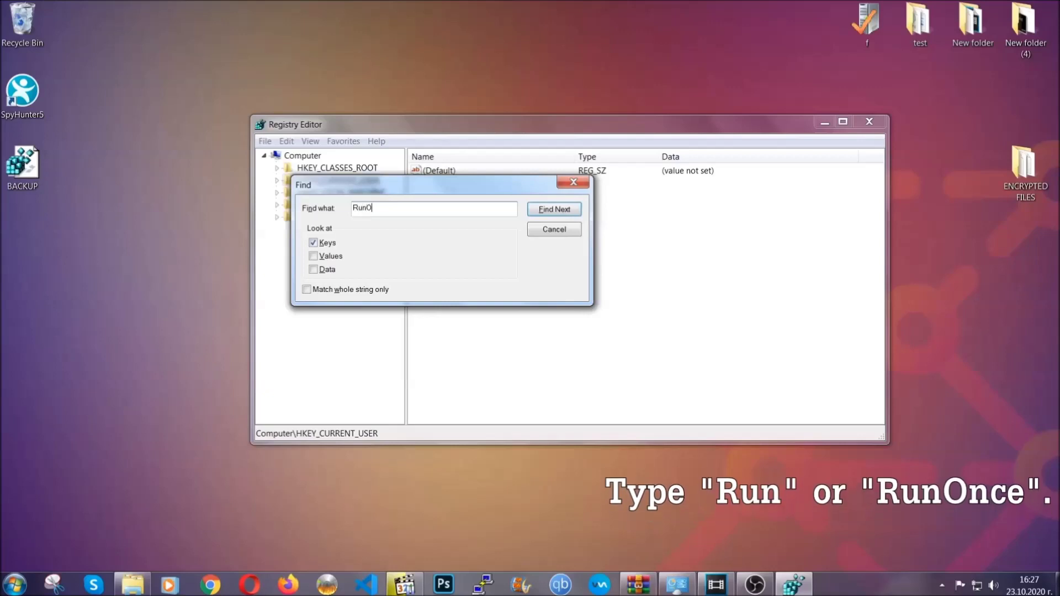
text(nce)
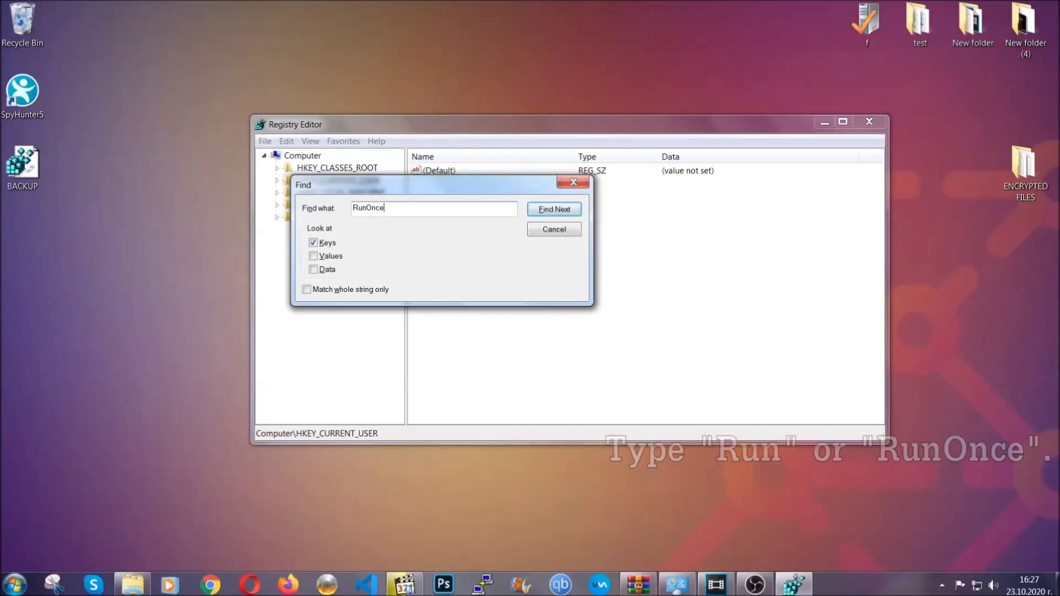
click(566, 213)
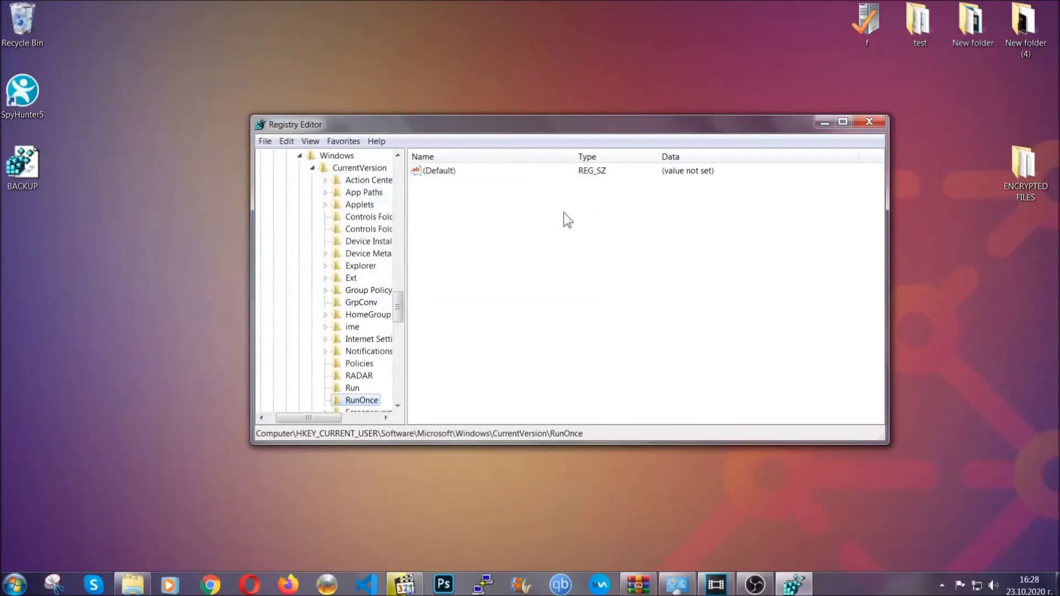
drag(398, 307, 398, 318)
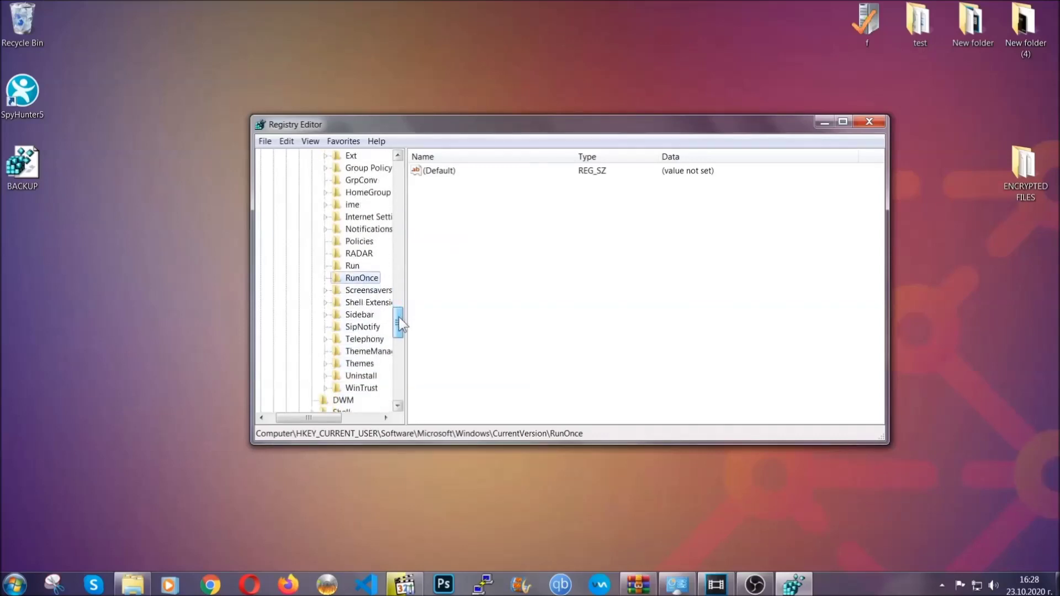
click(353, 266)
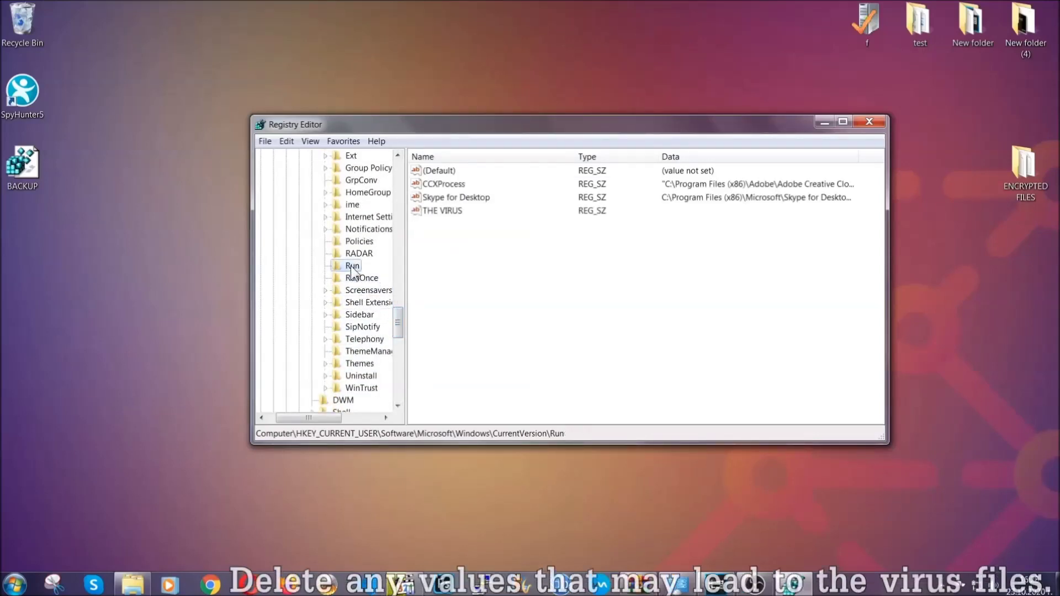
Delete the THE VIRUS value from the Run key and confirm with Yes.
click(435, 212)
right_click(435, 212)
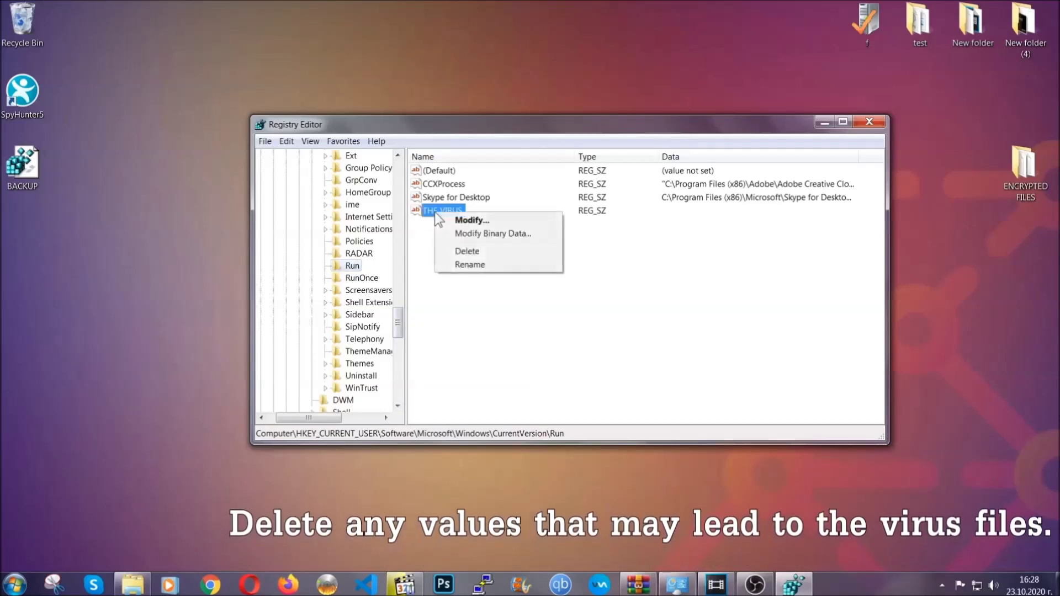
click(456, 251)
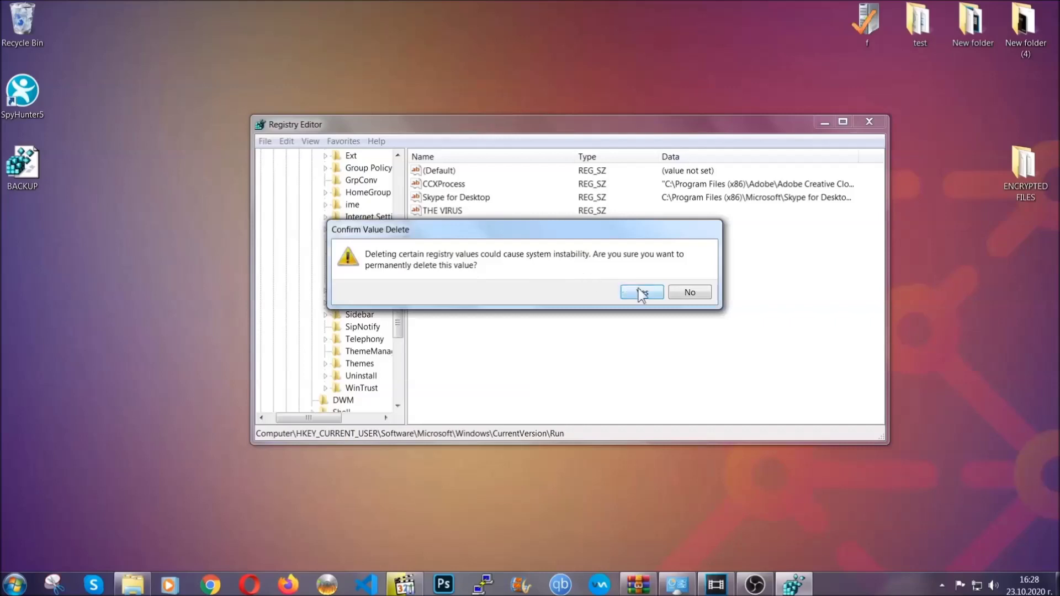
click(642, 293)
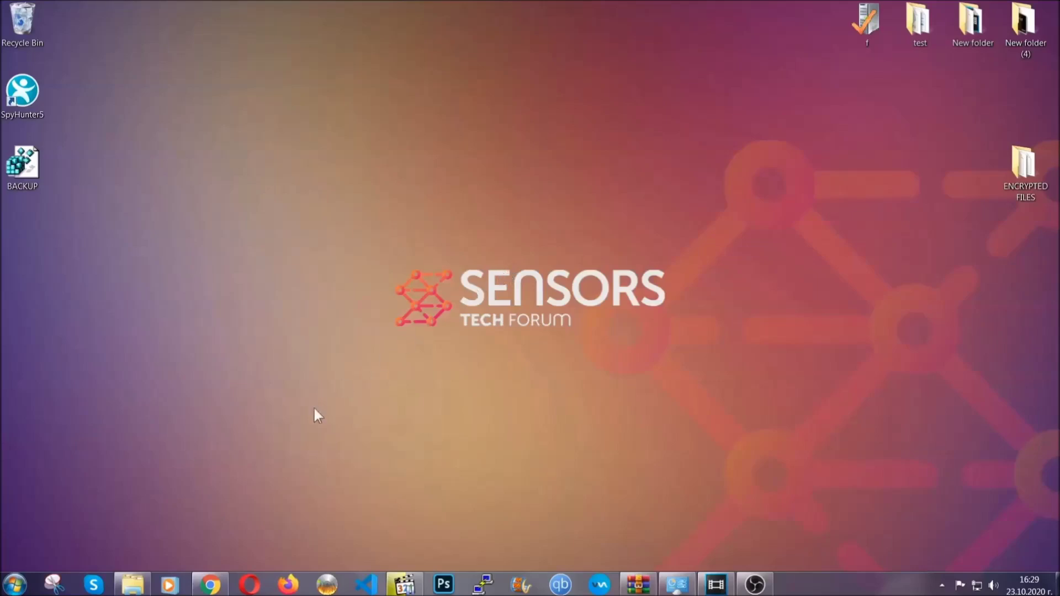
Bring back the SensorsTechForum recovery article and scroll down to its Method 1–6 links.
click(210, 584)
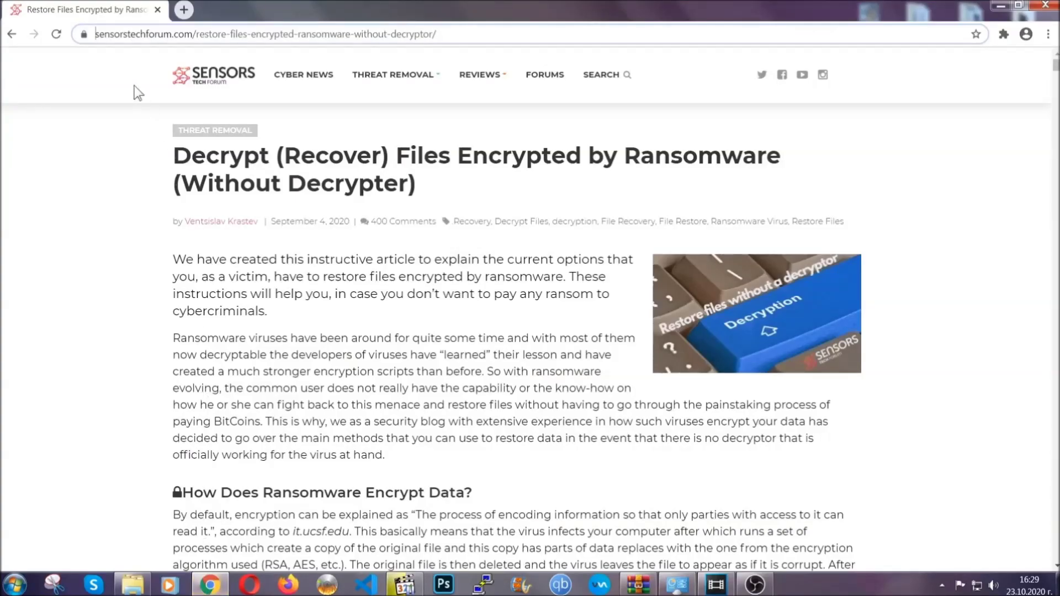
drag(97, 33, 478, 38)
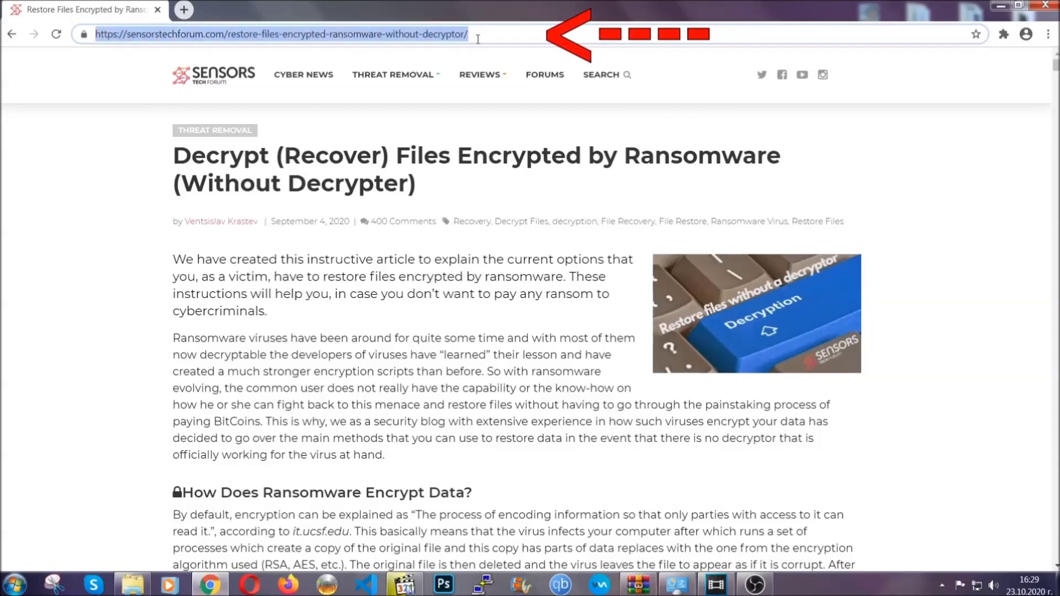
mouse_move(480, 109)
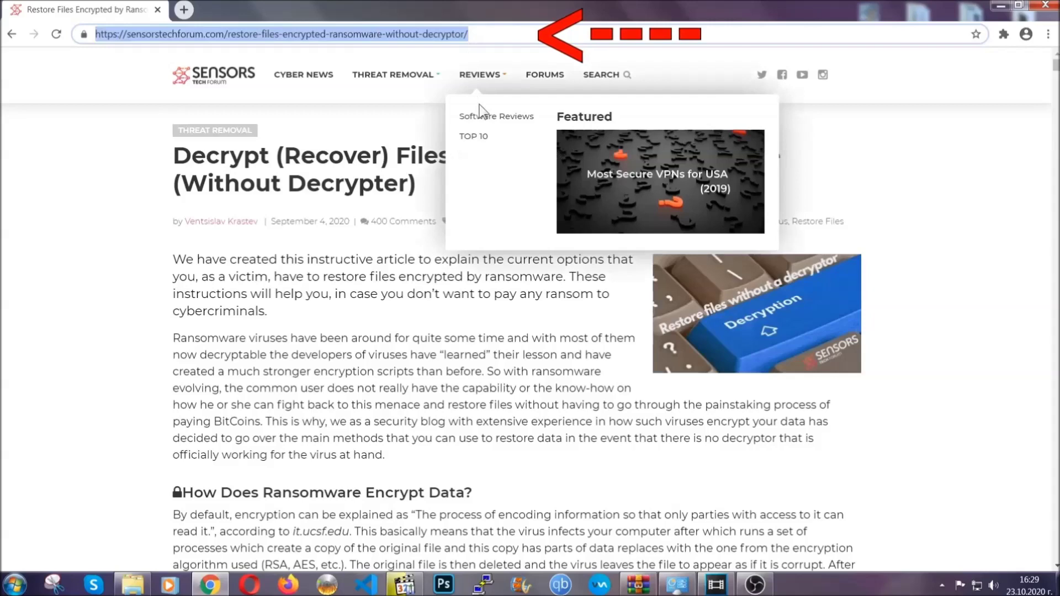
scroll(545, 301, down, 5)
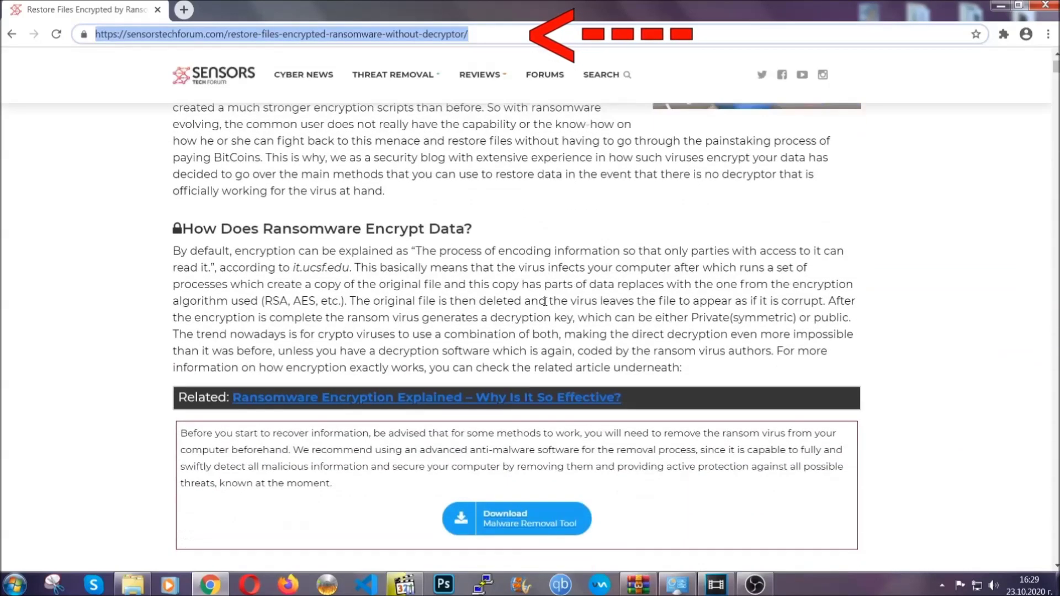
scroll(545, 301, down, 6)
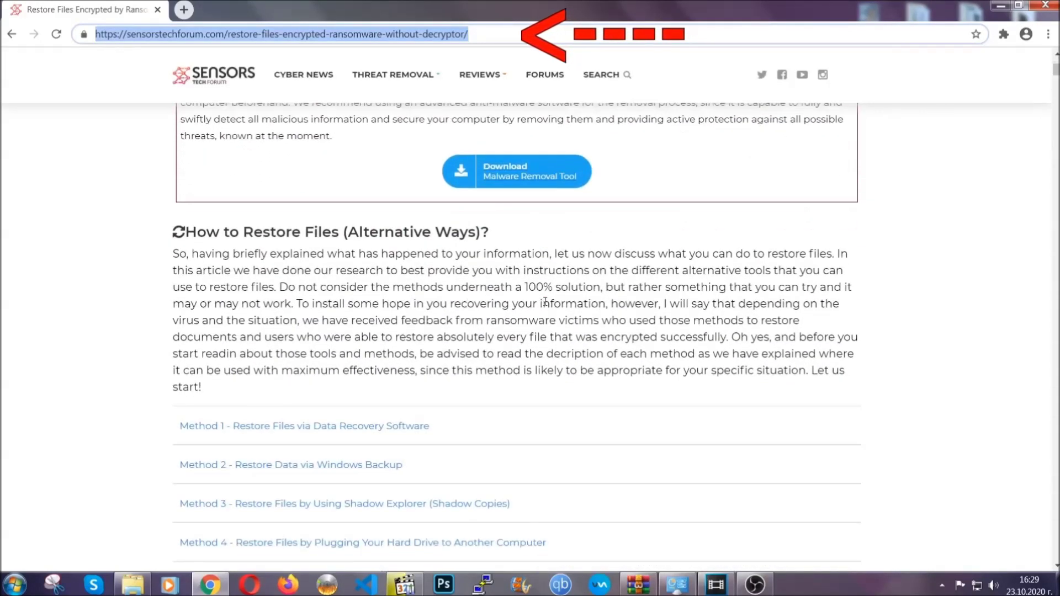
scroll(546, 301, down, 4)
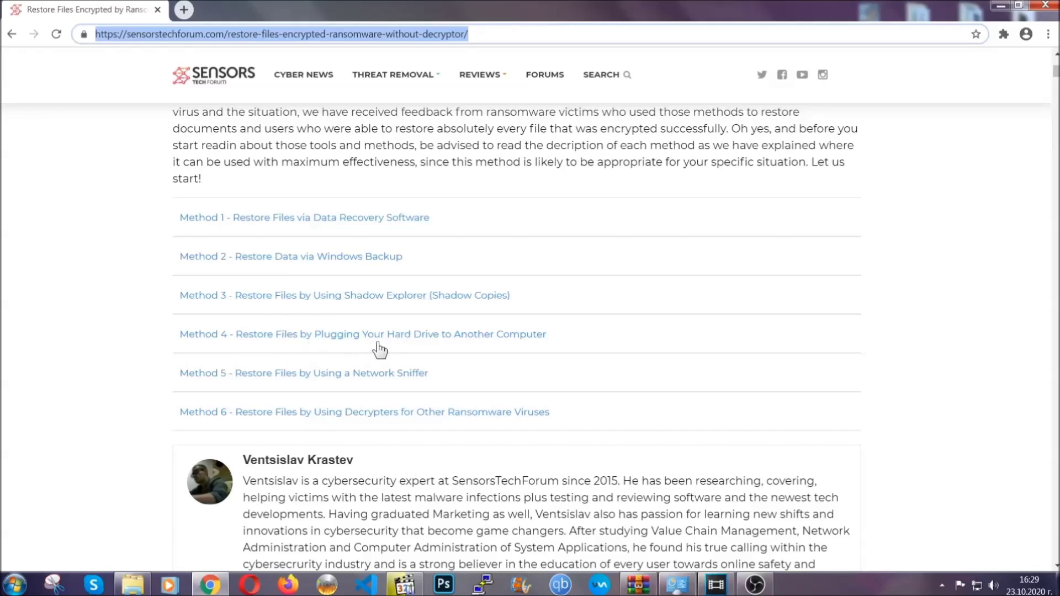
Expand the Method 2 Windows Backup section and look over its summary table.
click(330, 256)
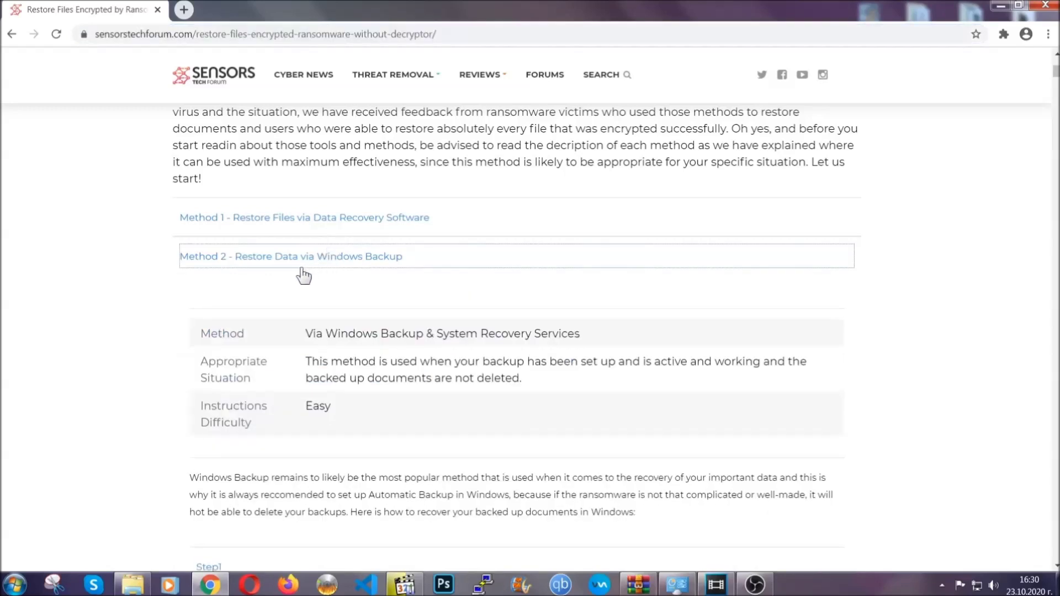
drag(305, 333, 373, 412)
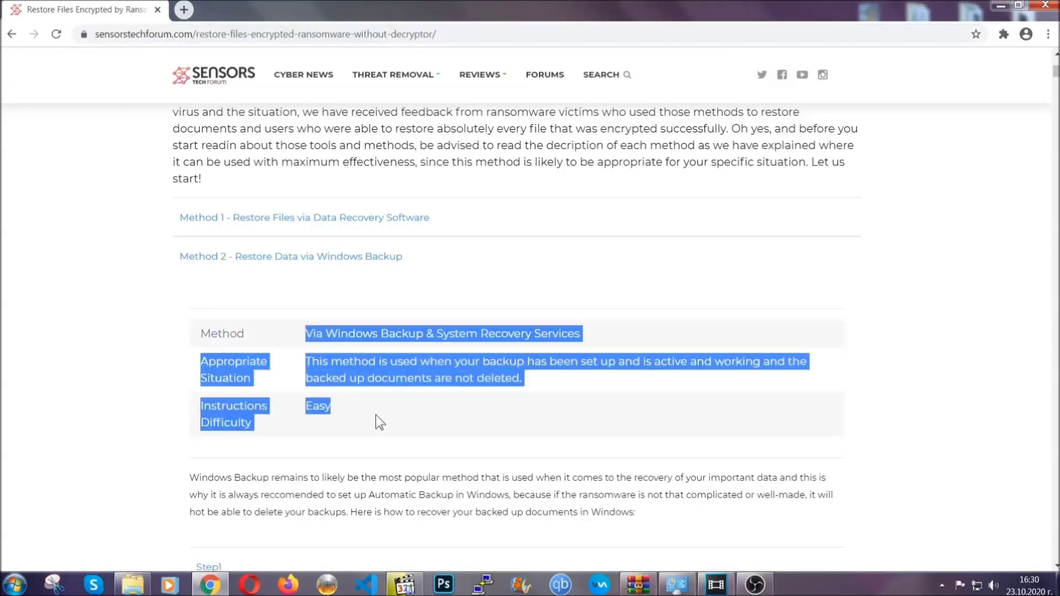
click(379, 412)
scroll(378, 412, down, 4)
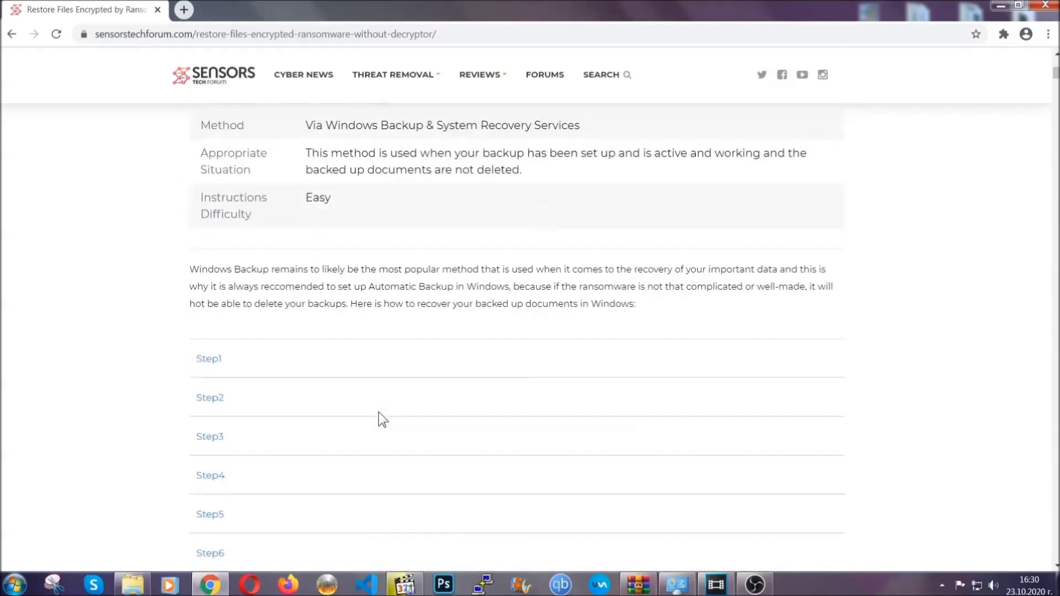
scroll(379, 412, down, 1)
Expand the Step1, Step2 and Step3 instructions of the Windows Backup method.
click(218, 289)
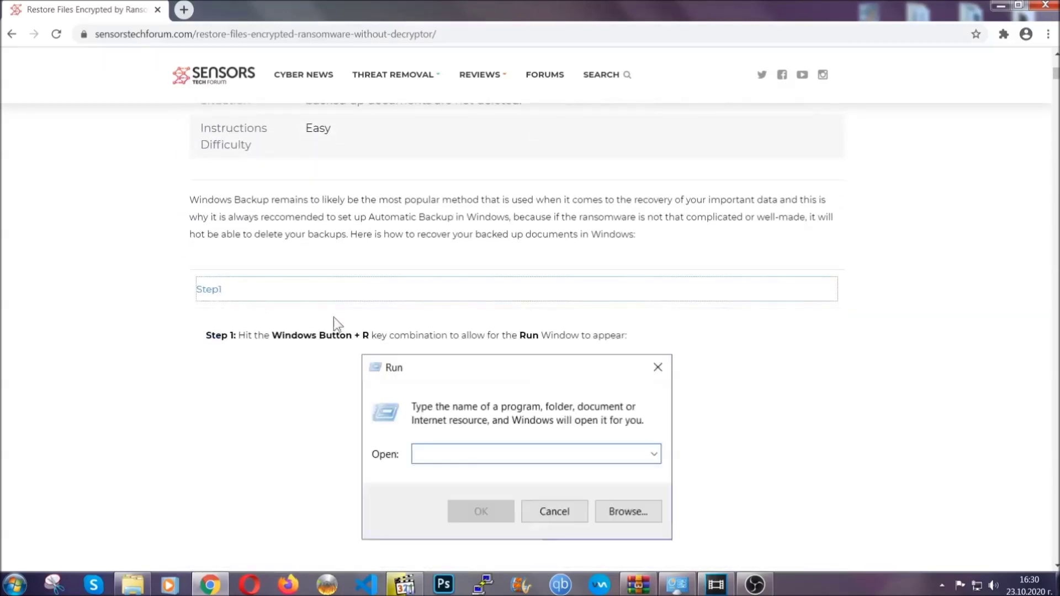
scroll(497, 343, down, 5)
click(248, 347)
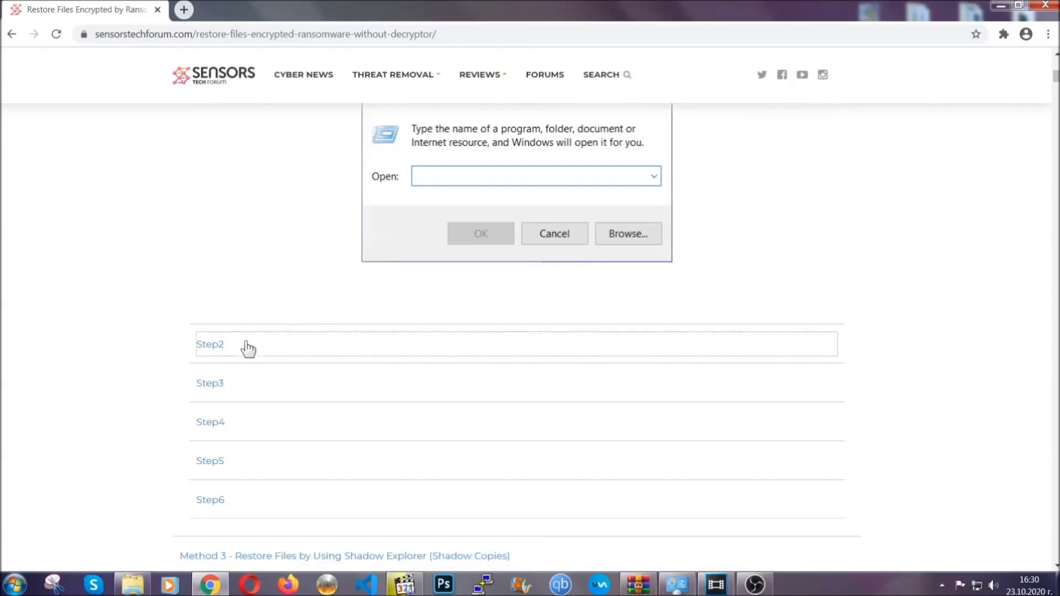
scroll(475, 349, down, 5)
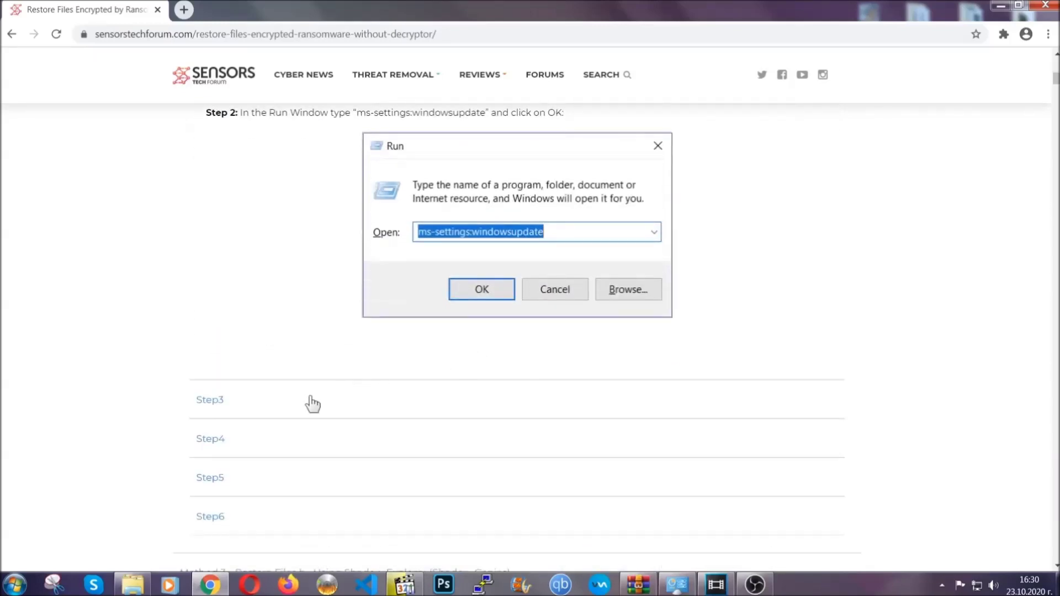
click(312, 404)
scroll(469, 378, down, 4)
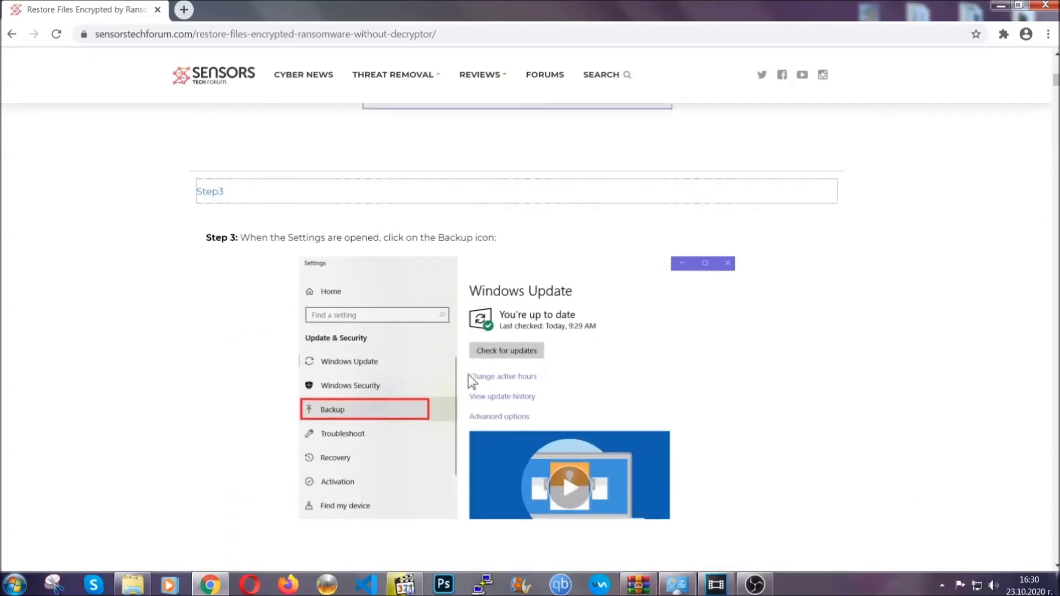
scroll(468, 375, down, 2)
scroll(467, 376, down, 3)
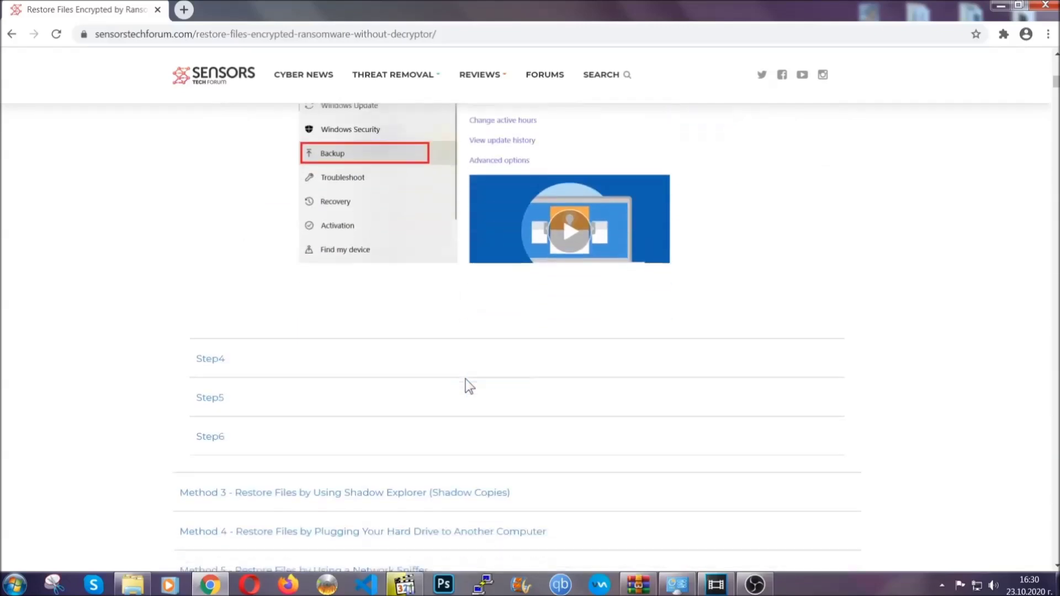
scroll(465, 378, down, 8)
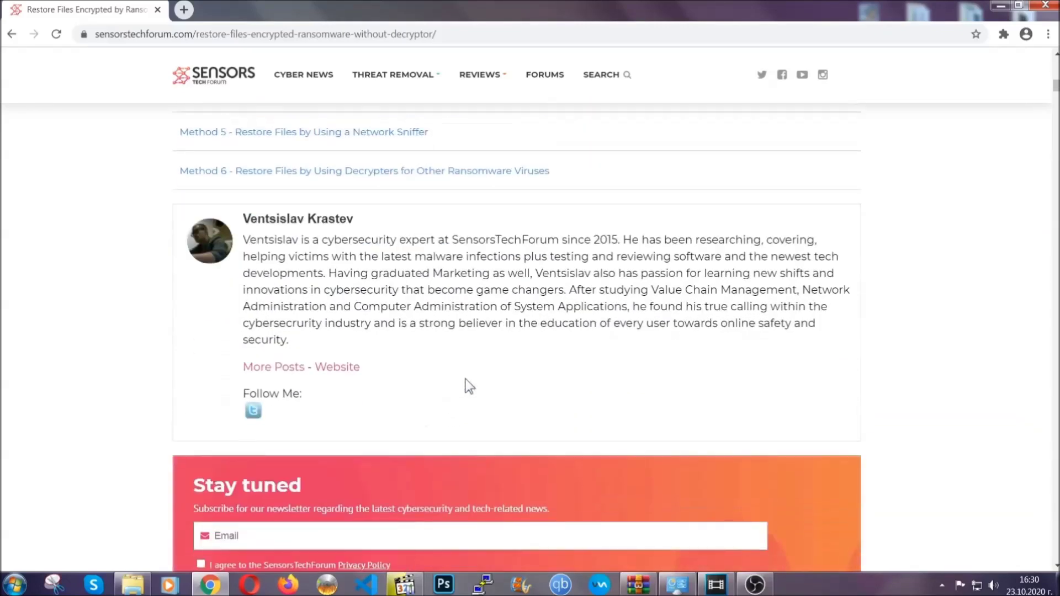
Minimize Google Chrome to reveal the desktop with the BACKUP and ENCRYPTED FILES icons.
scroll(465, 379, up, 20)
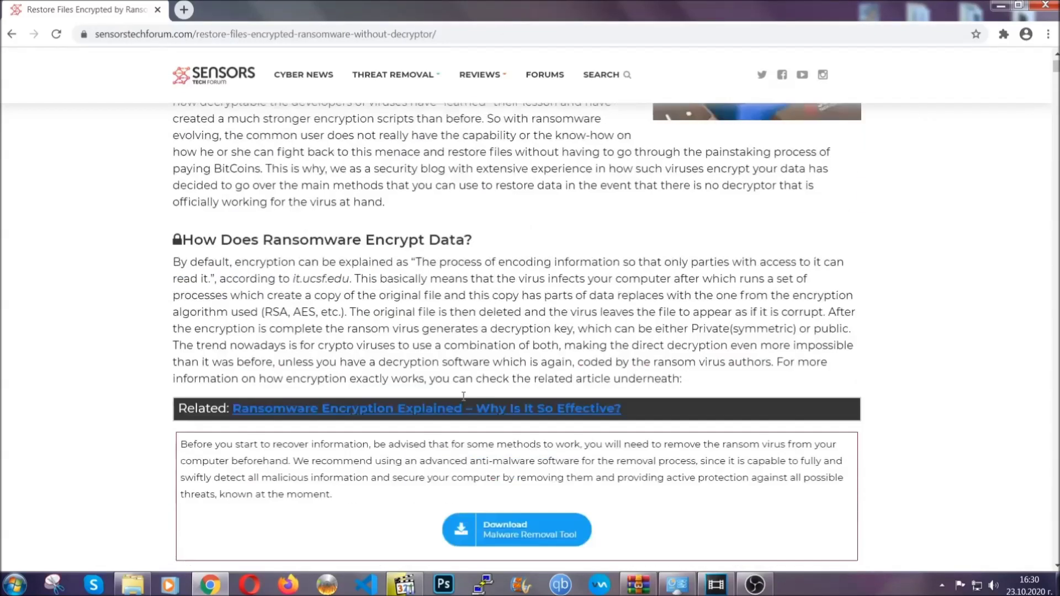
scroll(464, 395, up, 5)
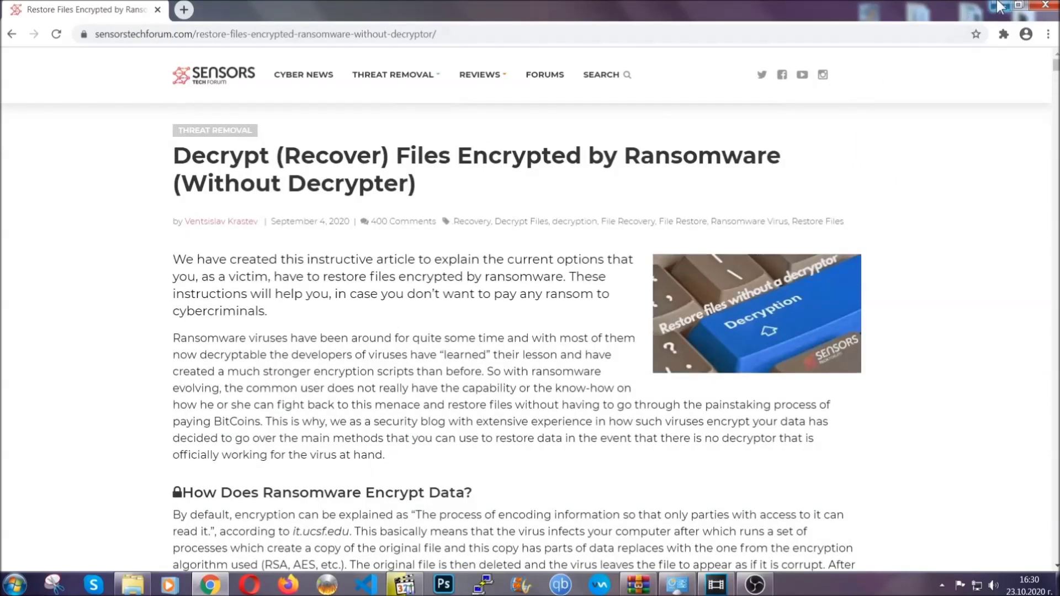
click(1000, 6)
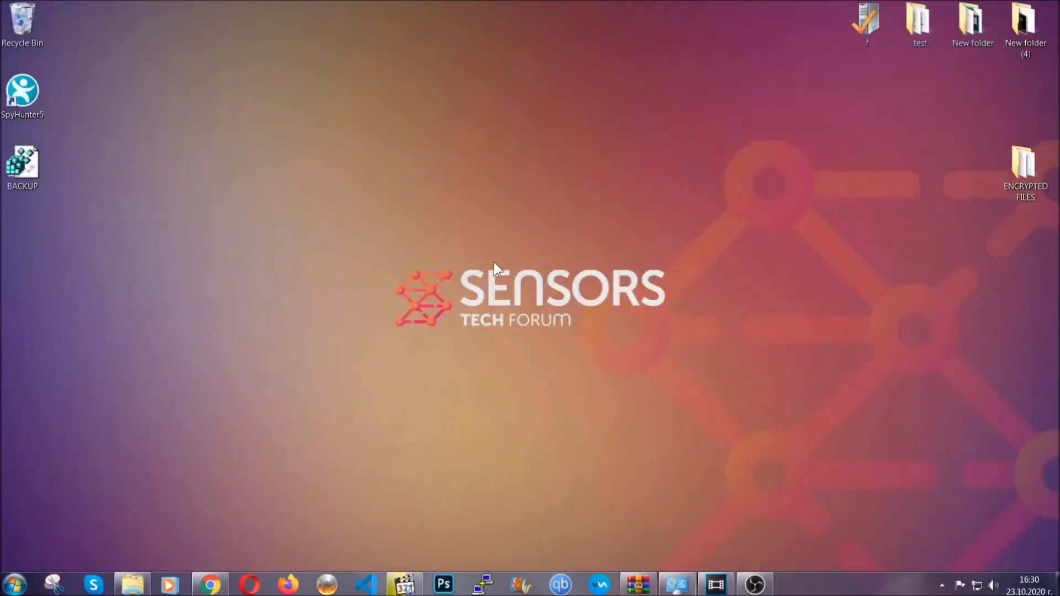